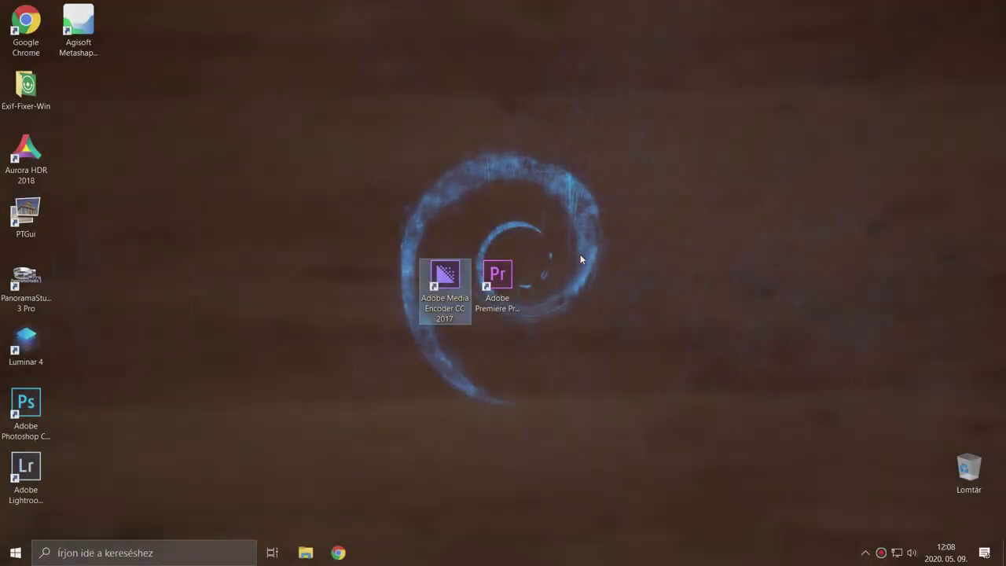
# Box-select the Adobe Media Encoder and Premiere Pro CC 2017 desktop shortcuts.
pyautogui.moveTo(586, 252); pyautogui.dragTo(395, 348)
# Deselect the shortcuts, briefly open and close File Explorer, then launch Media Encoder CC 2017.
pyautogui.click(516, 297)
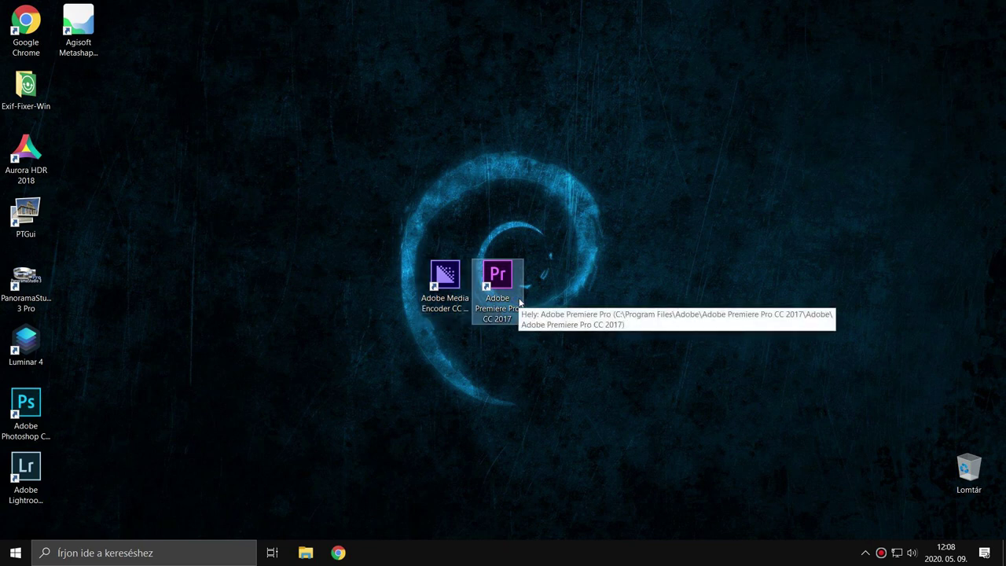
pyautogui.click(757, 291)
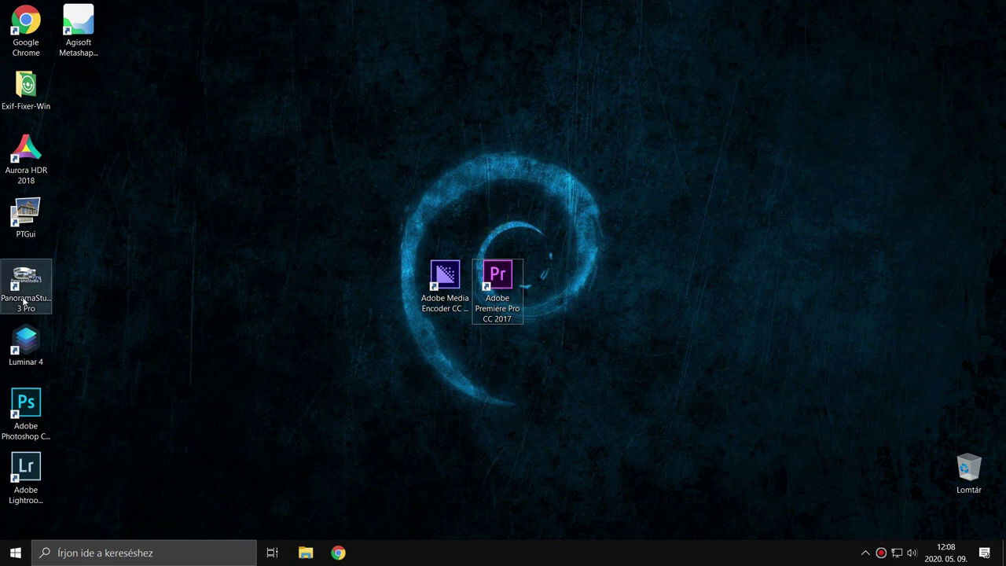
pyautogui.click(274, 307)
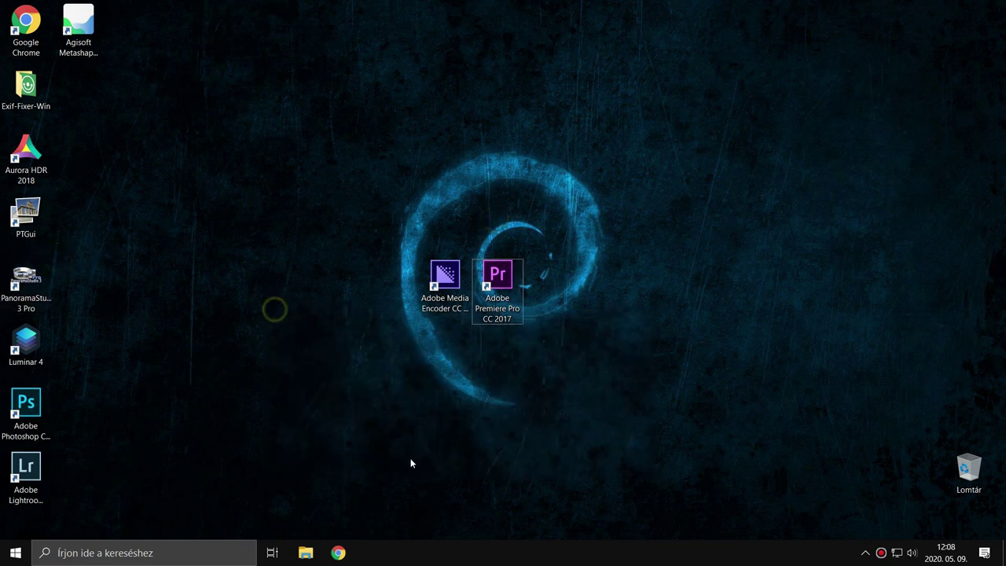
pyautogui.press('super+e')
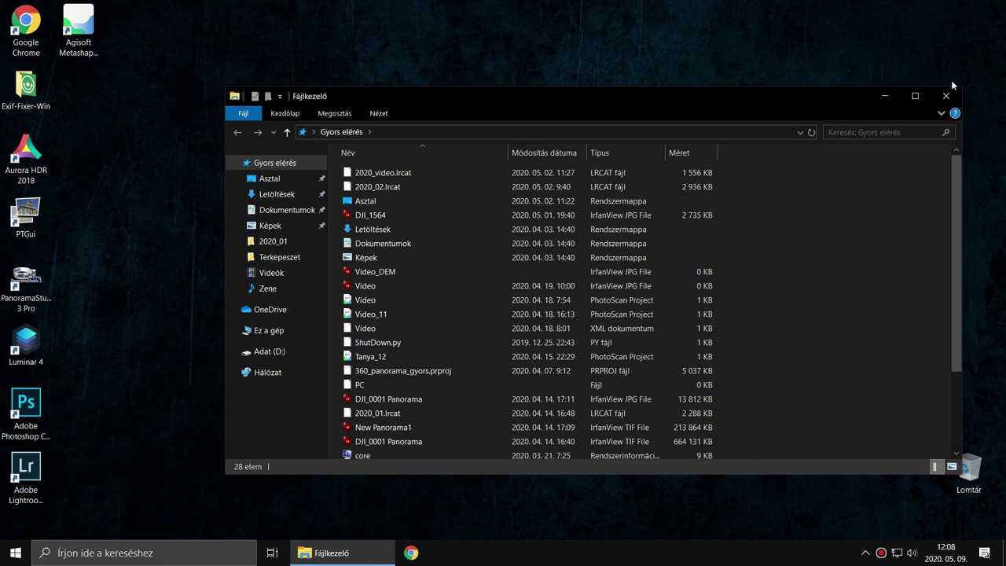
pyautogui.click(949, 92)
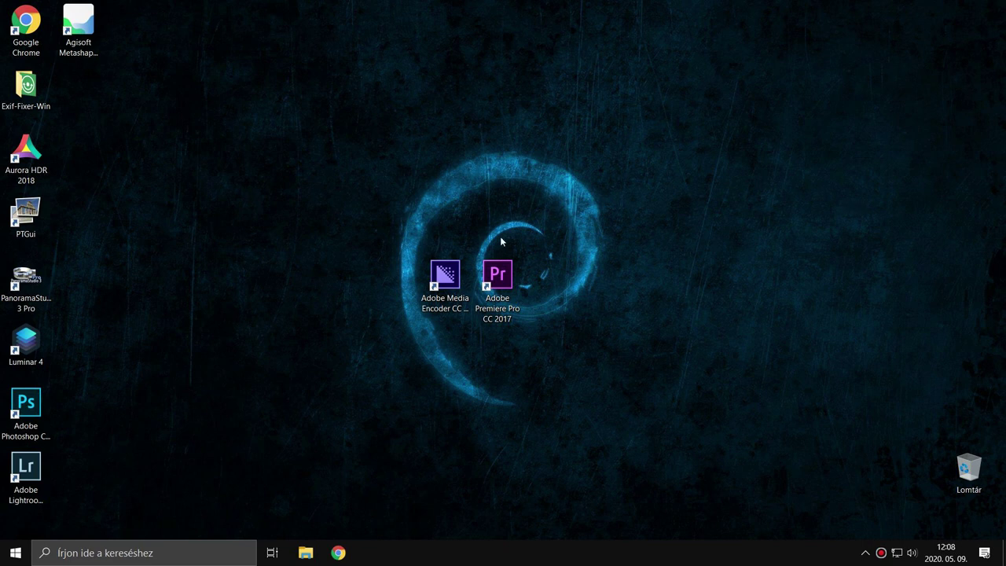
pyautogui.doubleClick(445, 277)
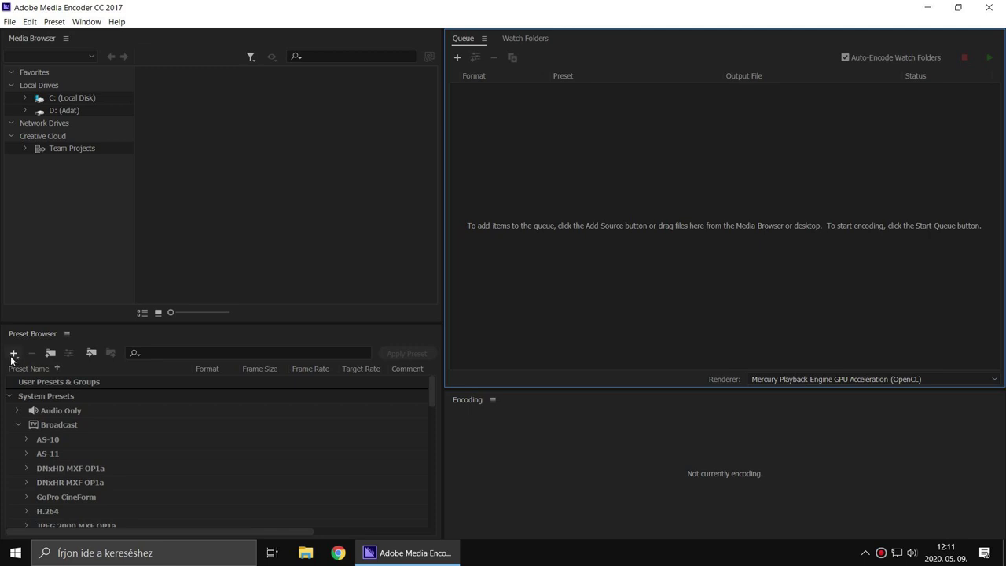
# Create an encoding preset from the Preset Browser using QuickTime, based on GoPro CineForm YUV 10-bit.
pyautogui.click(13, 356)
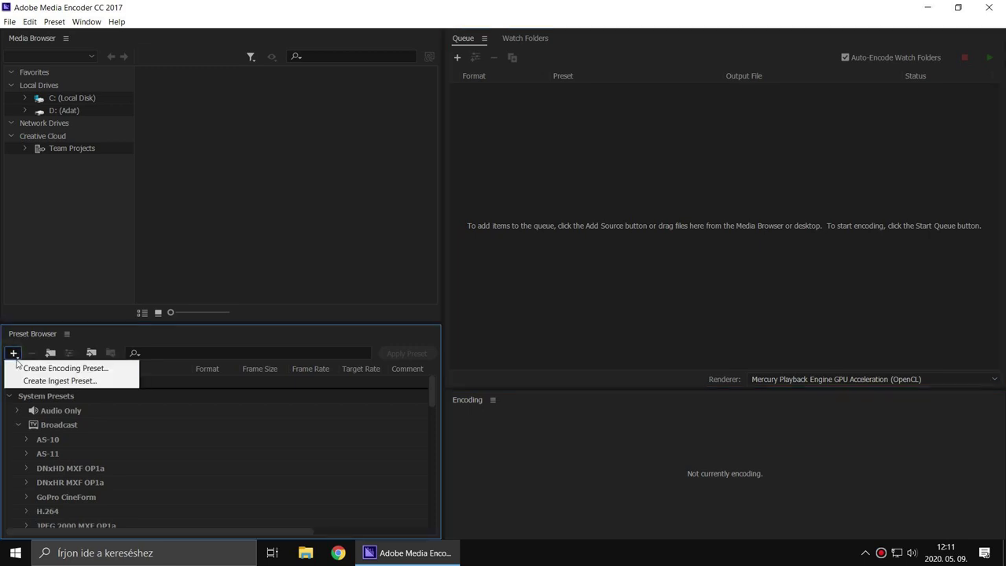
pyautogui.click(61, 369)
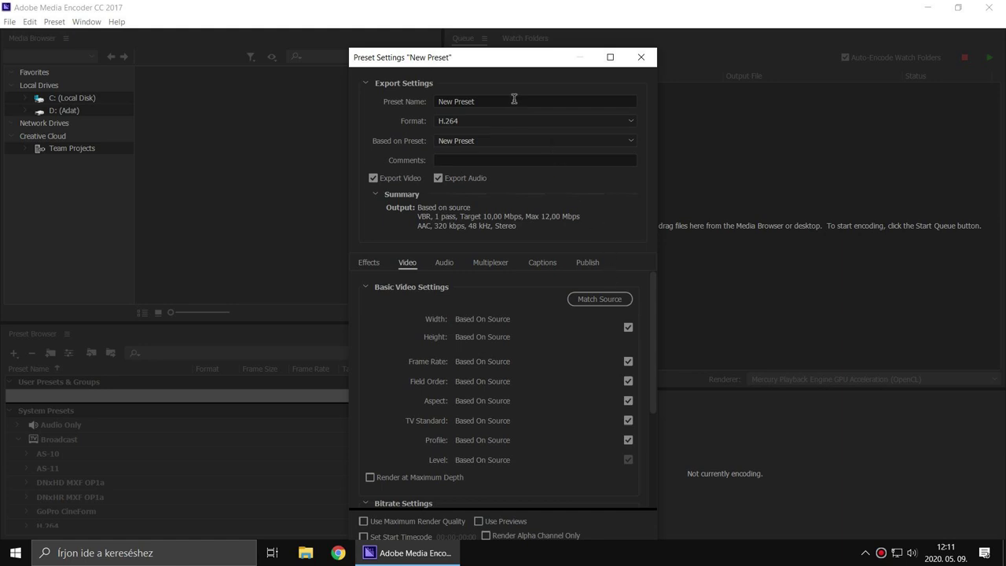
pyautogui.click(633, 122)
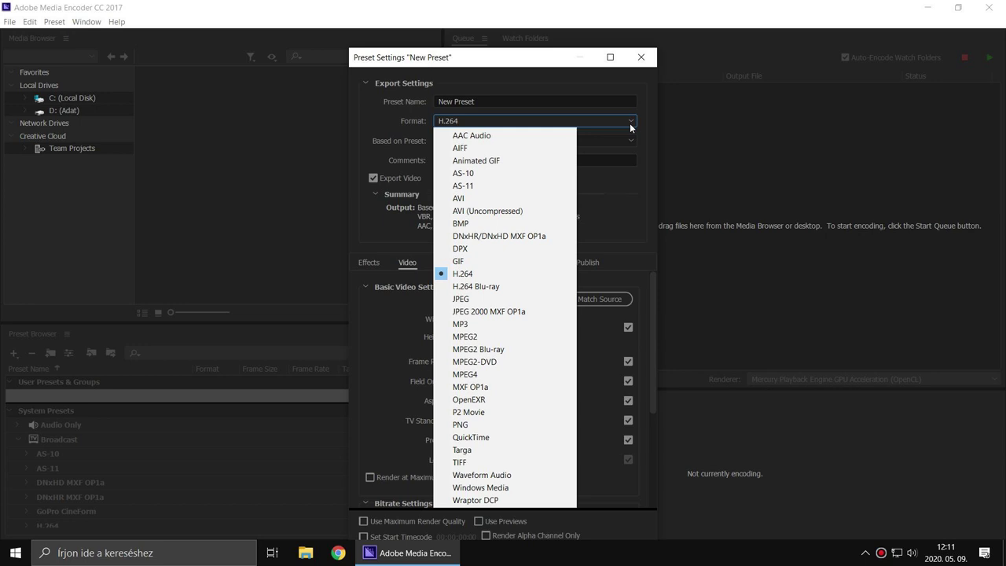
pyautogui.click(495, 437)
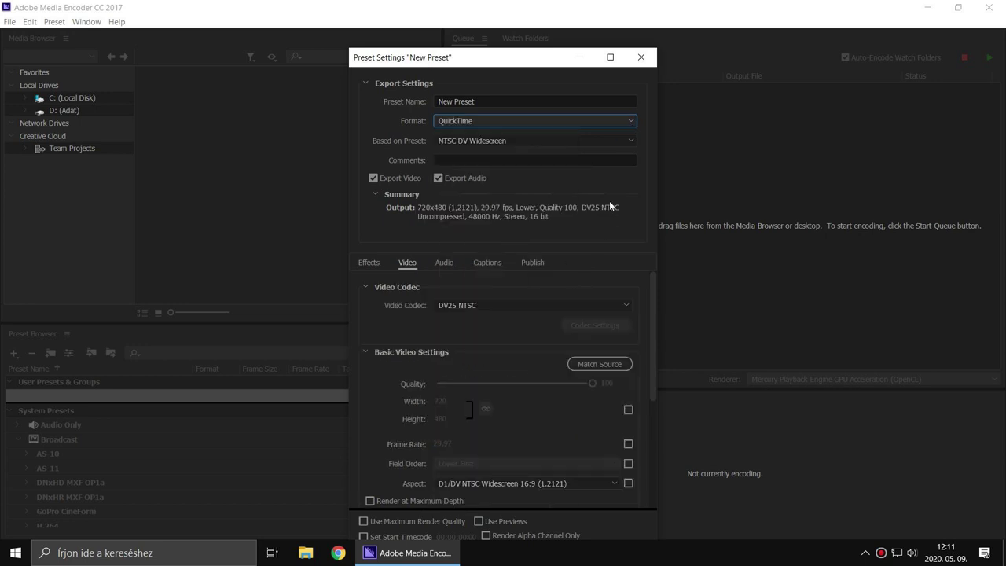
pyautogui.click(626, 142)
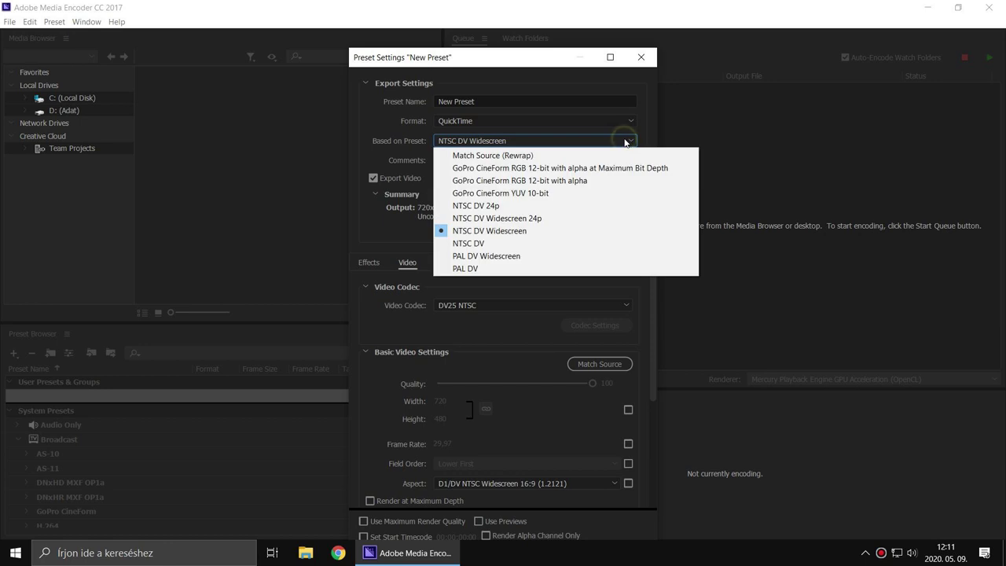
pyautogui.click(557, 195)
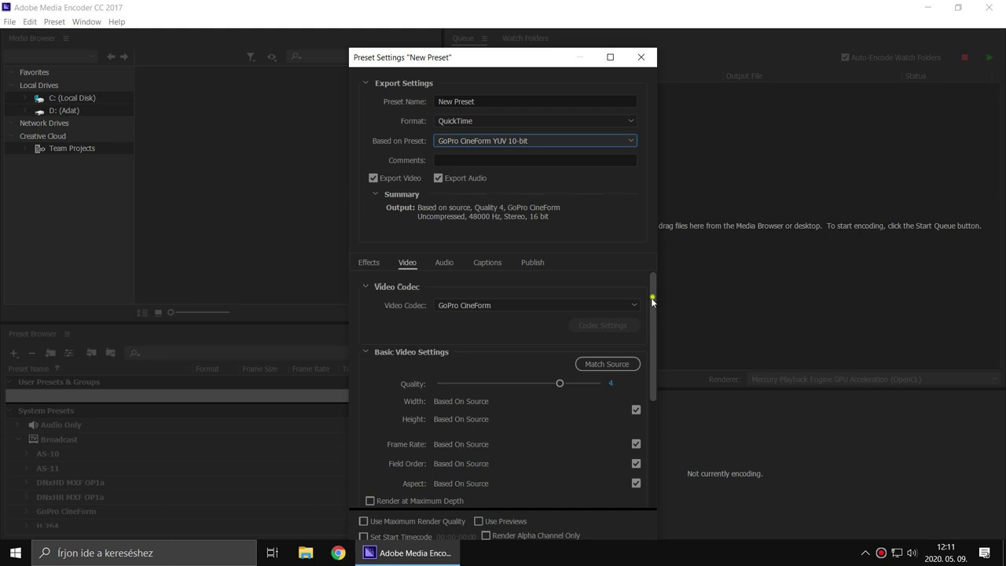
pyautogui.moveTo(653, 292); pyautogui.dragTo(646, 328)
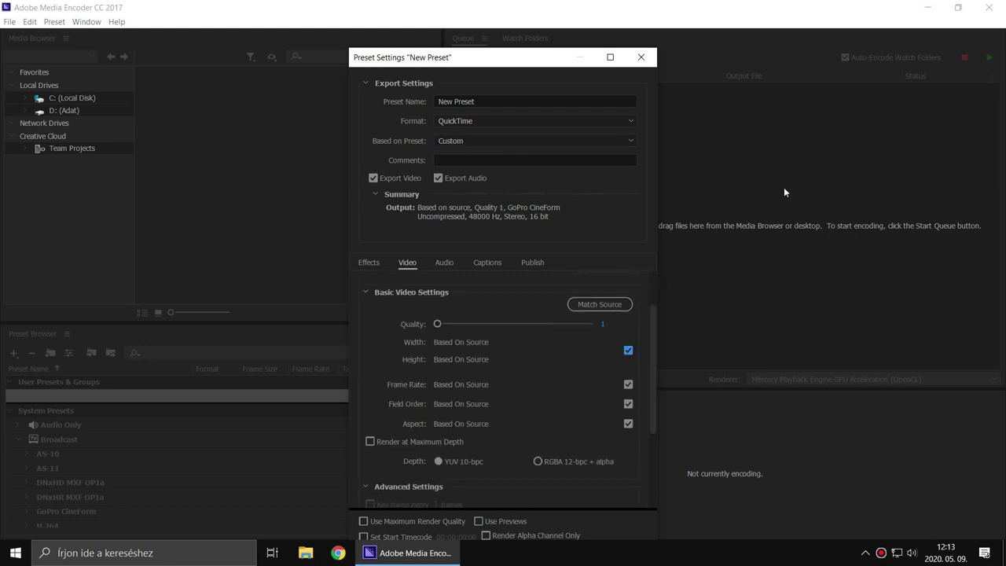
# Uncheck Match Source for size, frame rate, field order and aspect; set Square Pixels (1.0).
pyautogui.click(628, 349)
pyautogui.click(627, 383)
pyautogui.click(627, 404)
pyautogui.click(628, 423)
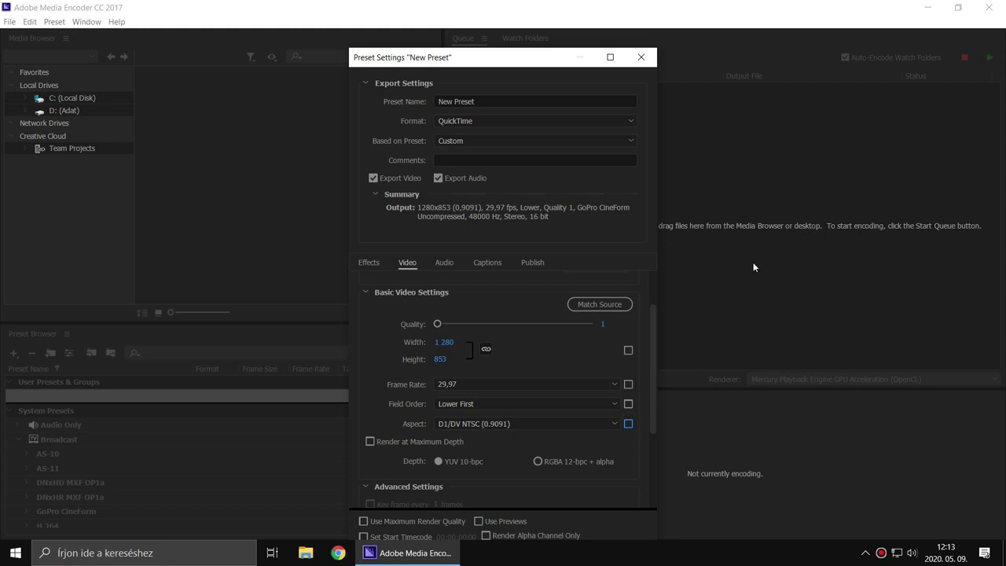
pyautogui.click(601, 423)
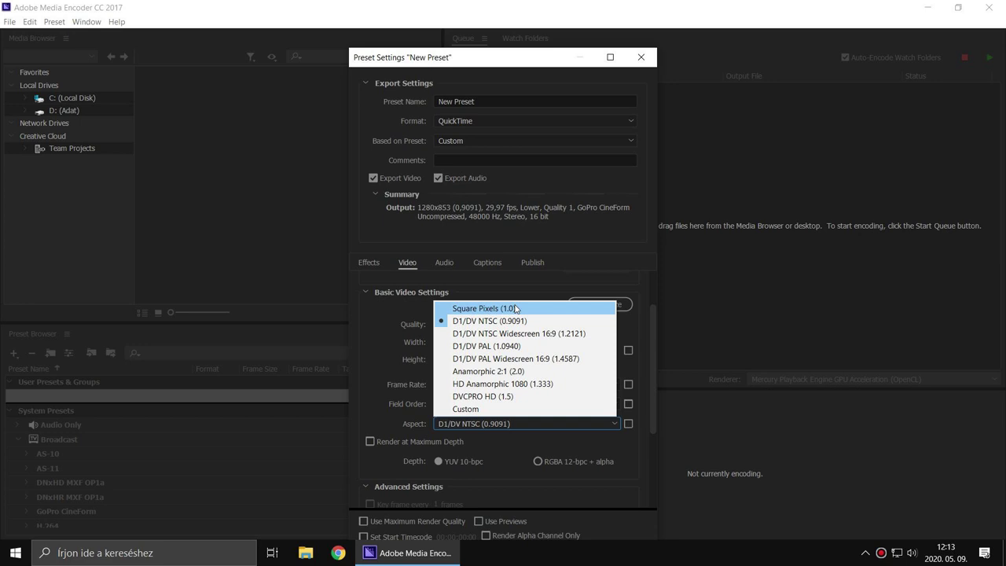
pyautogui.click(509, 307)
# Set the field order to Progressive and the frame rate to 30.
pyautogui.click(531, 404)
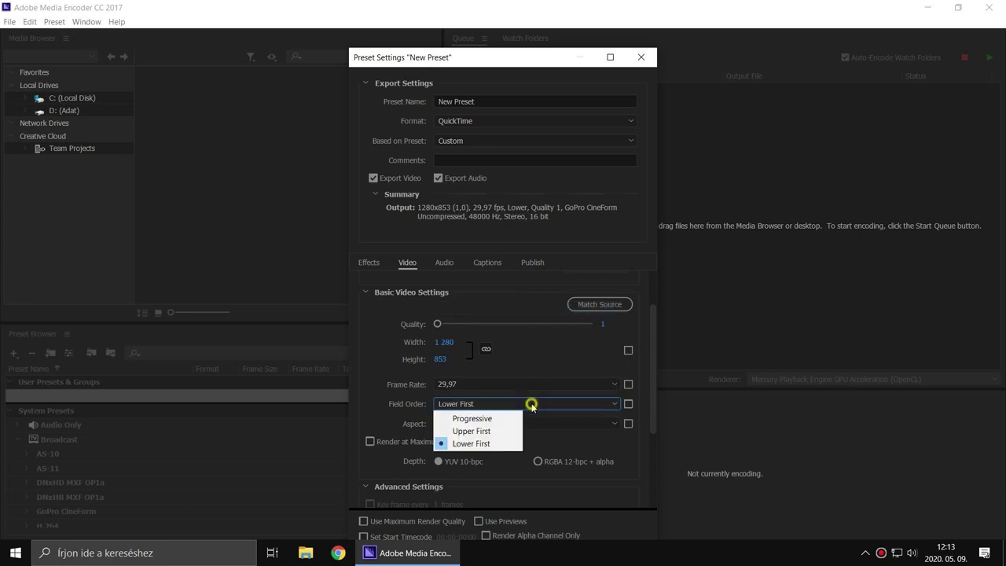
pyautogui.click(511, 416)
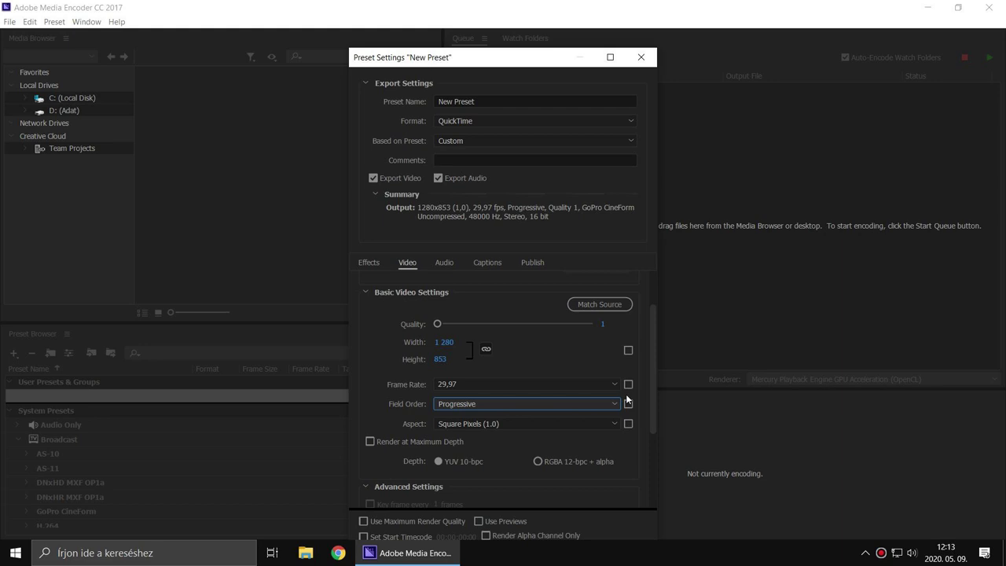
pyautogui.click(614, 384)
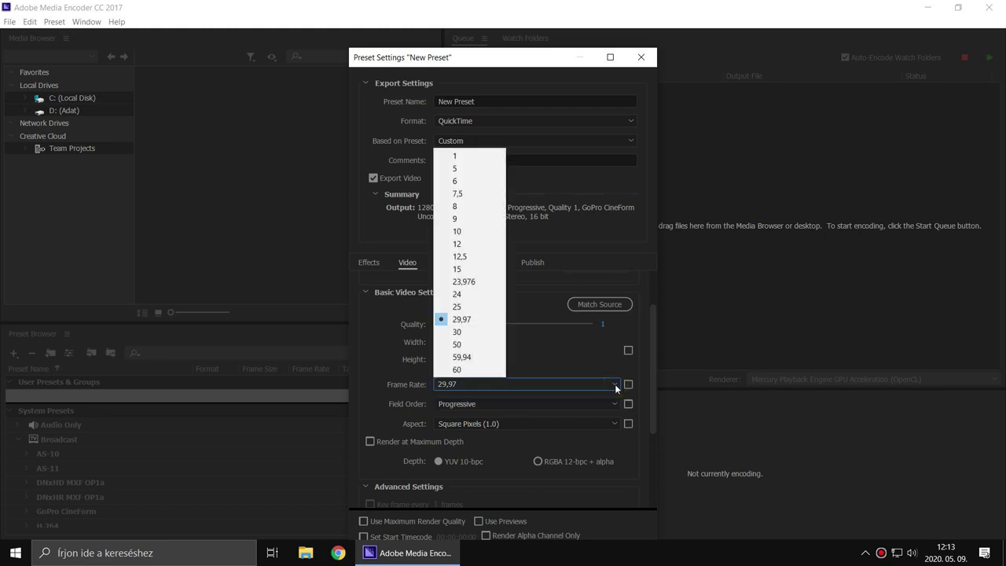
pyautogui.click(471, 331)
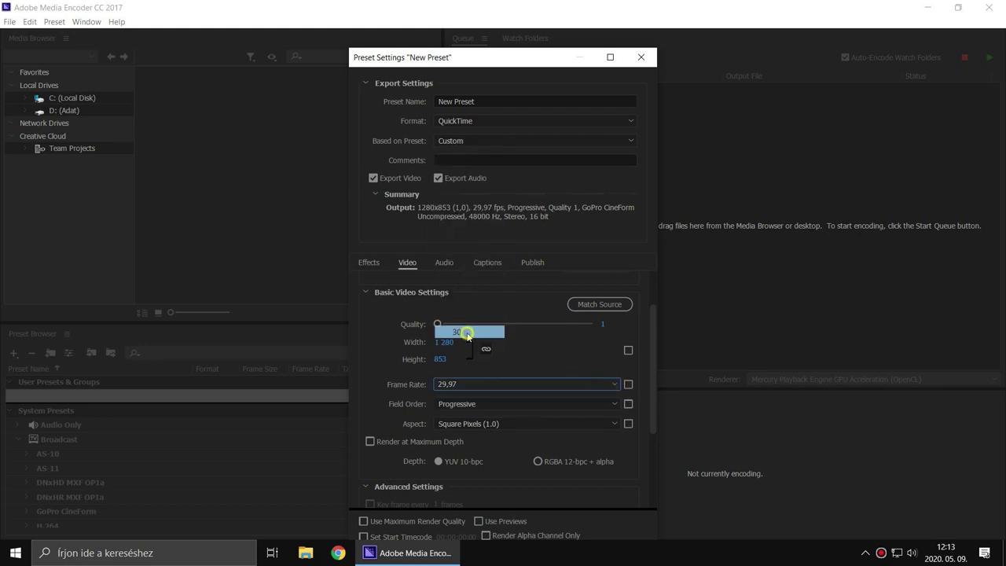
pyautogui.click(591, 383)
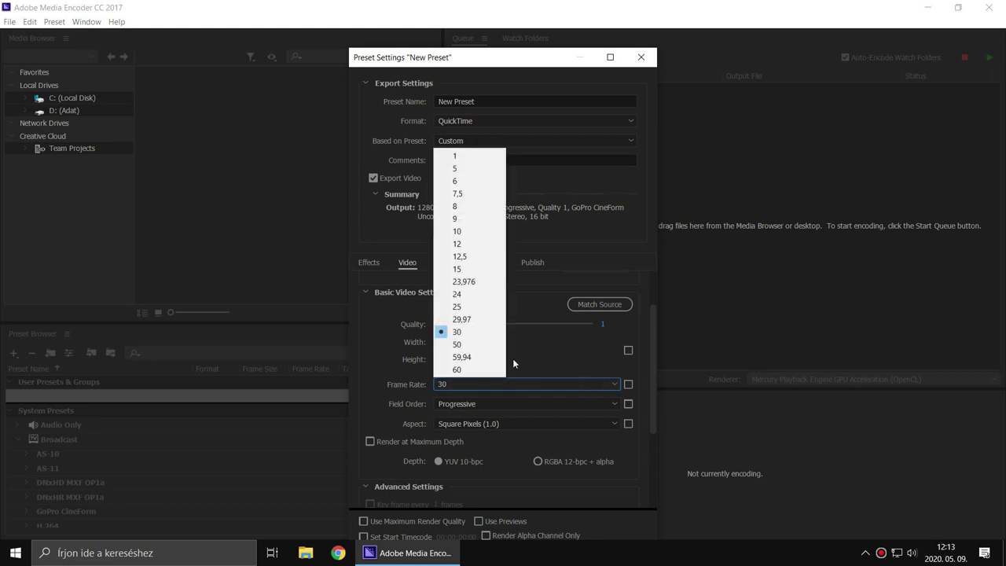
# Choose 25 in the Frame Rate list in place of 30.
pyautogui.click(462, 307)
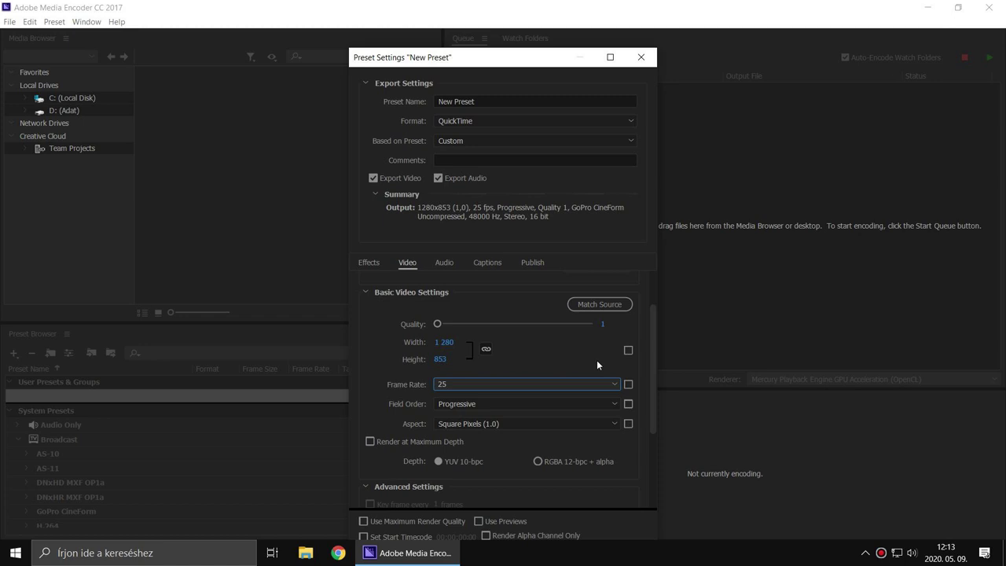
# Enter width 1280 and, with proportions unlinked, height 720, then relink the dimensions.
pyautogui.click(451, 343)
pyautogui.write('1280')
pyautogui.click(440, 359)
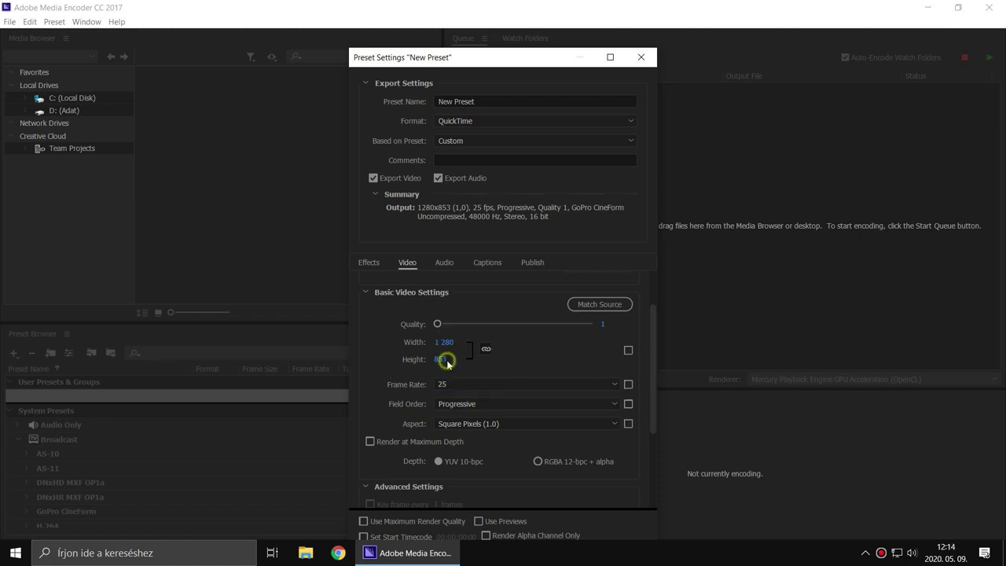
pyautogui.click(486, 351)
pyautogui.click(451, 360)
pyautogui.press('BackSpace')
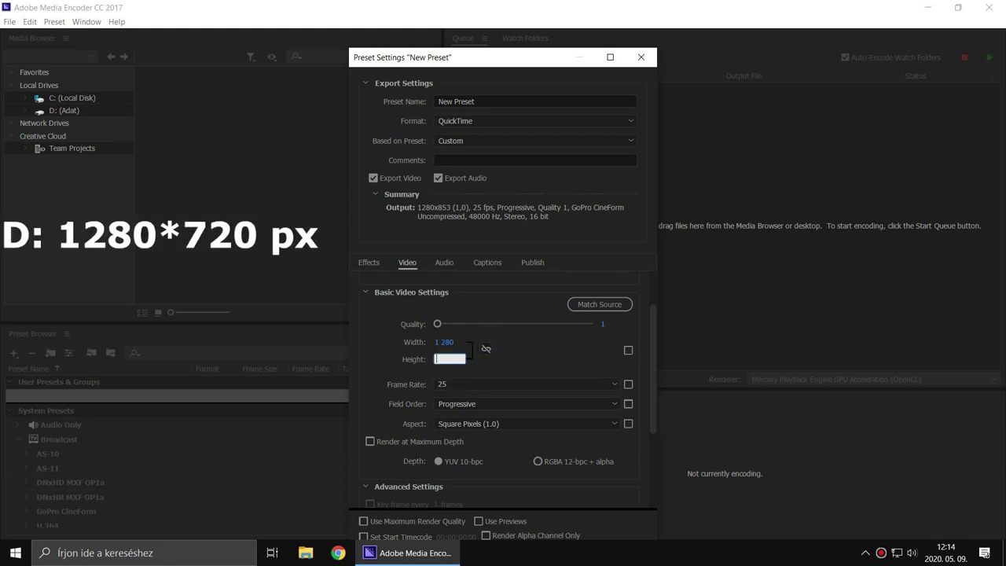
pyautogui.write('720')
pyautogui.click(577, 350)
pyautogui.click(485, 350)
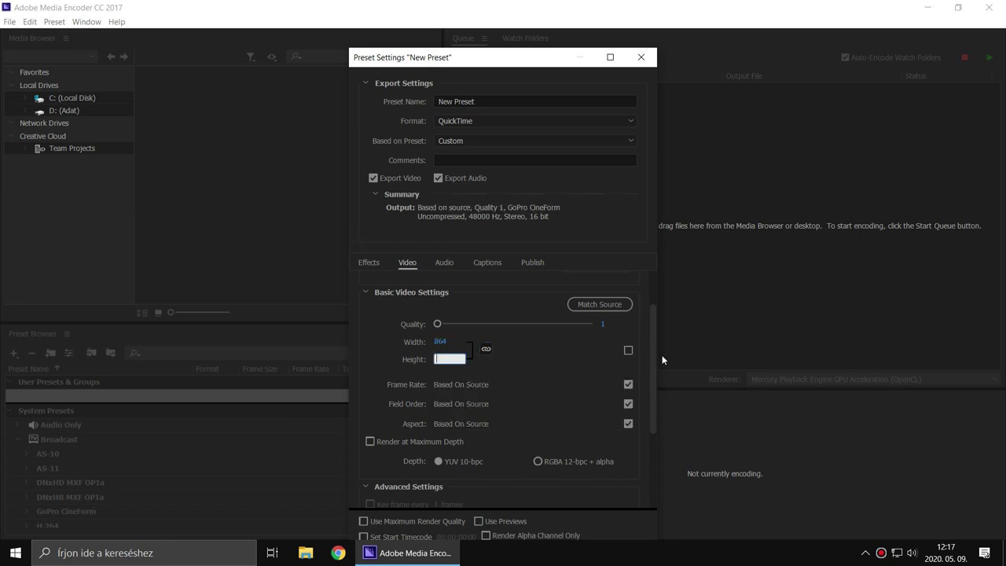
# Enter 360 for height, then name the preset Video_720p_30fps and save it.
pyautogui.write('360')
pyautogui.press('Return')
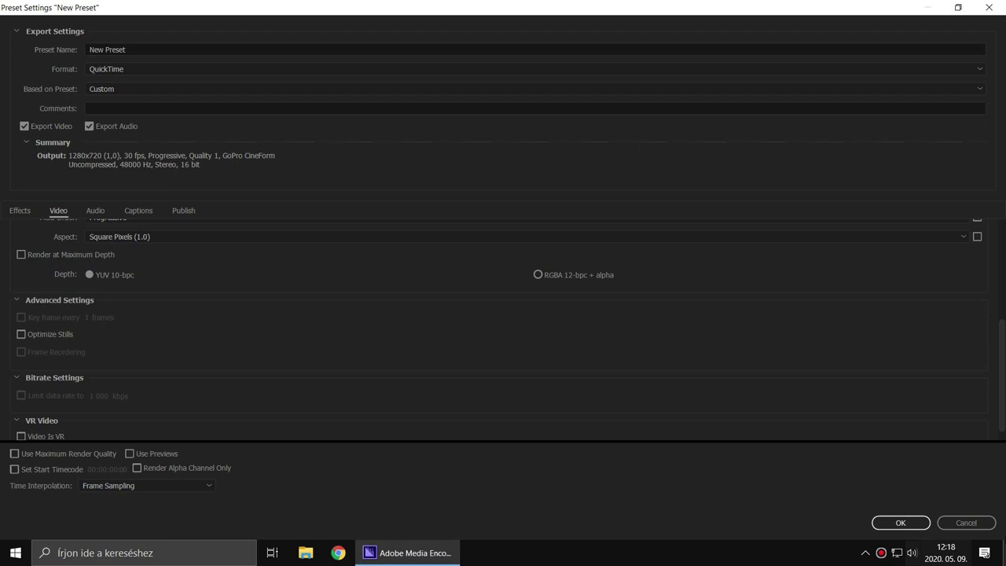
pyautogui.press('BackSpace')
pyautogui.write('Video_720p_30fps')
pyautogui.click(900, 523)
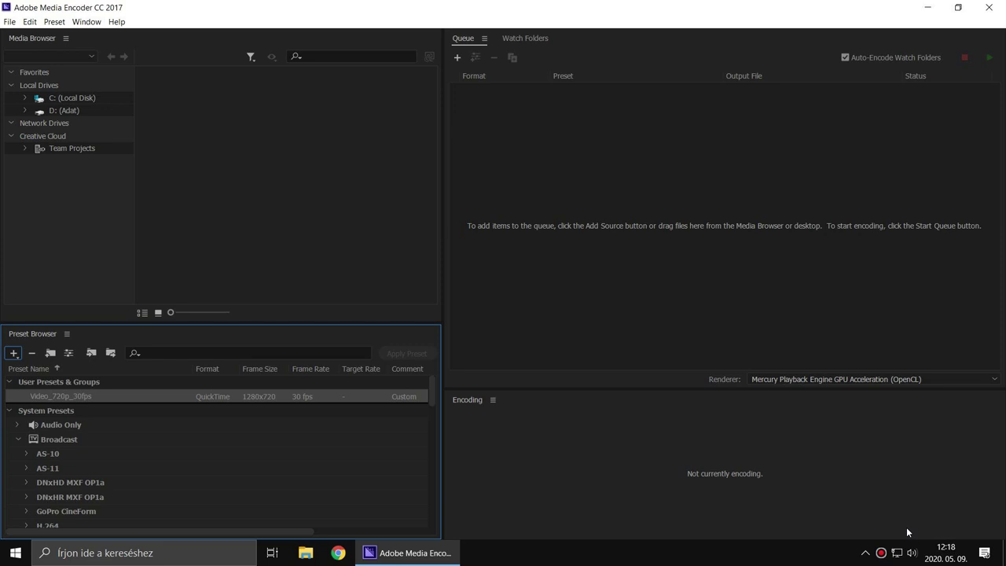
pyautogui.click(803, 183)
# Start a new ingest preset that transcodes files to the D:\Videok destination folder.
pyautogui.click(14, 354)
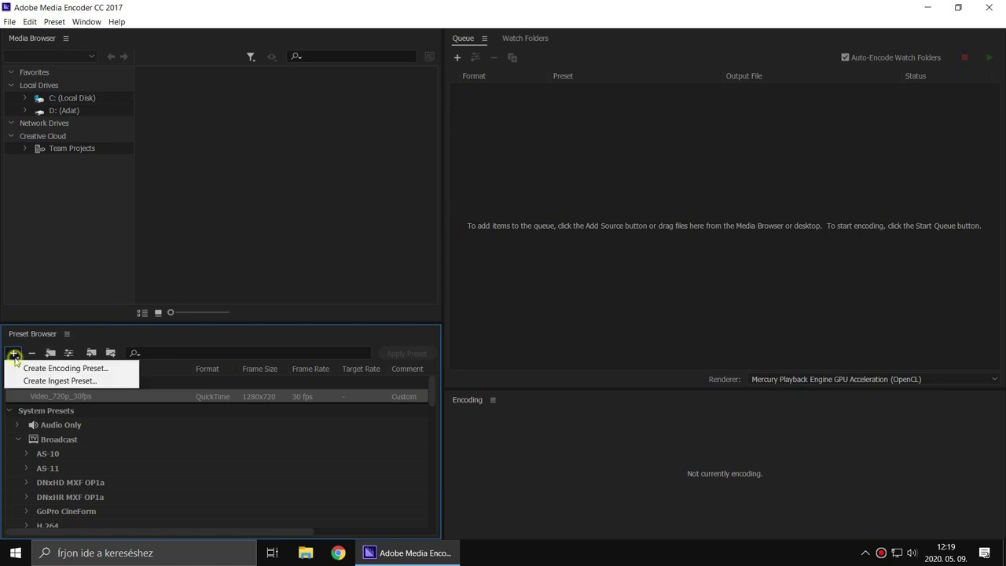
pyautogui.click(43, 382)
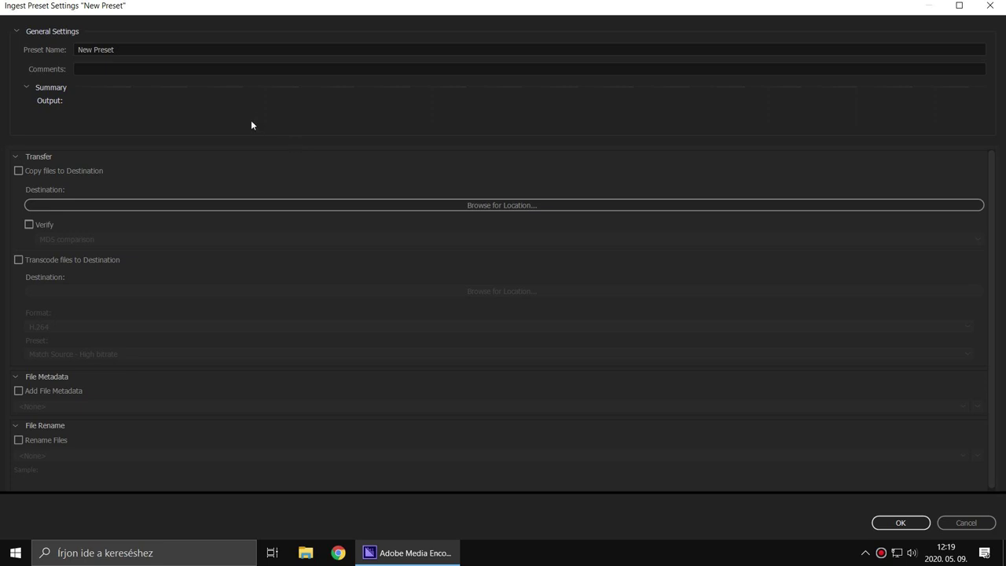
pyautogui.click(18, 260)
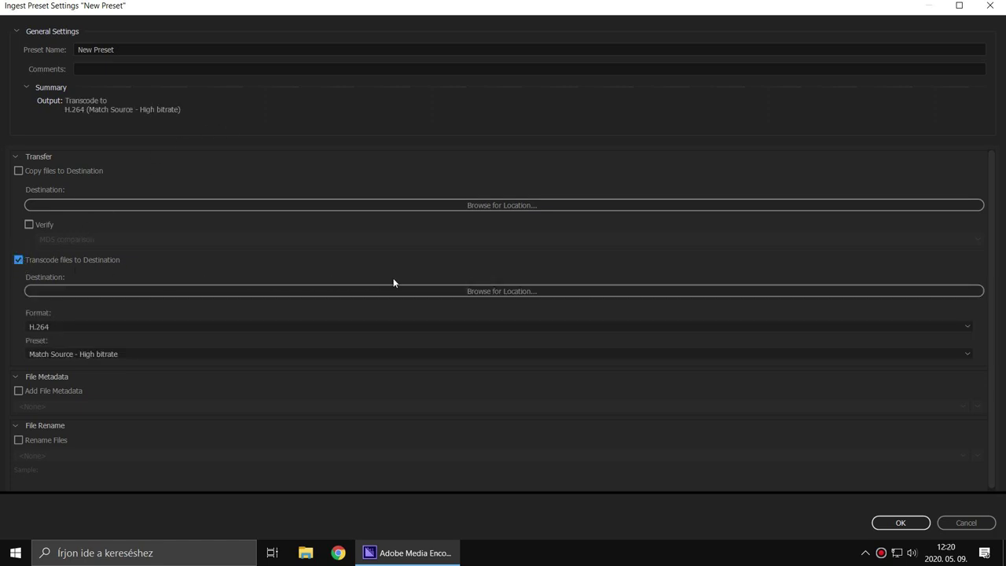
pyautogui.click(518, 292)
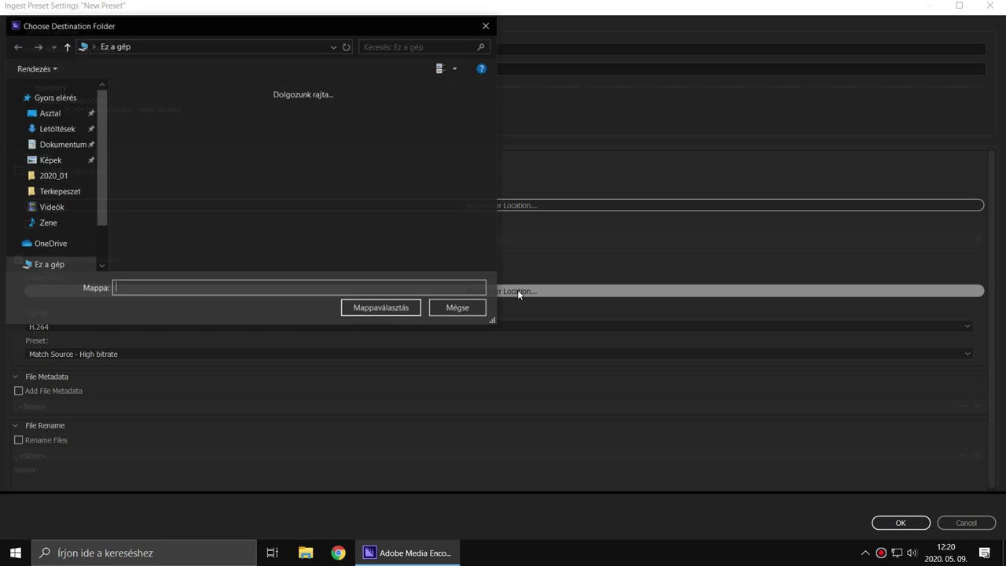
pyautogui.doubleClick(345, 248)
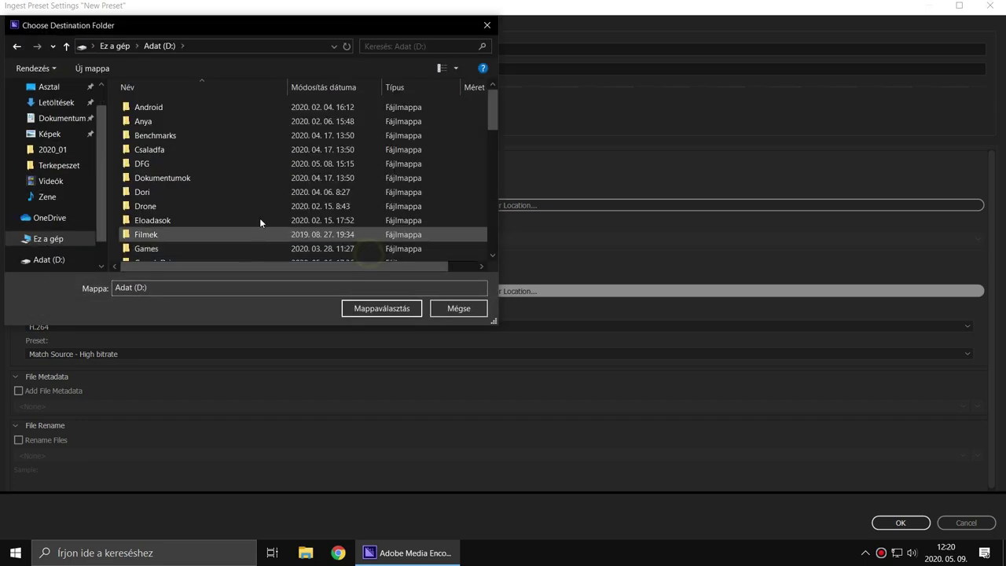
pyautogui.scroll(-2, 235, 214)
pyautogui.scroll(-5, 235, 213)
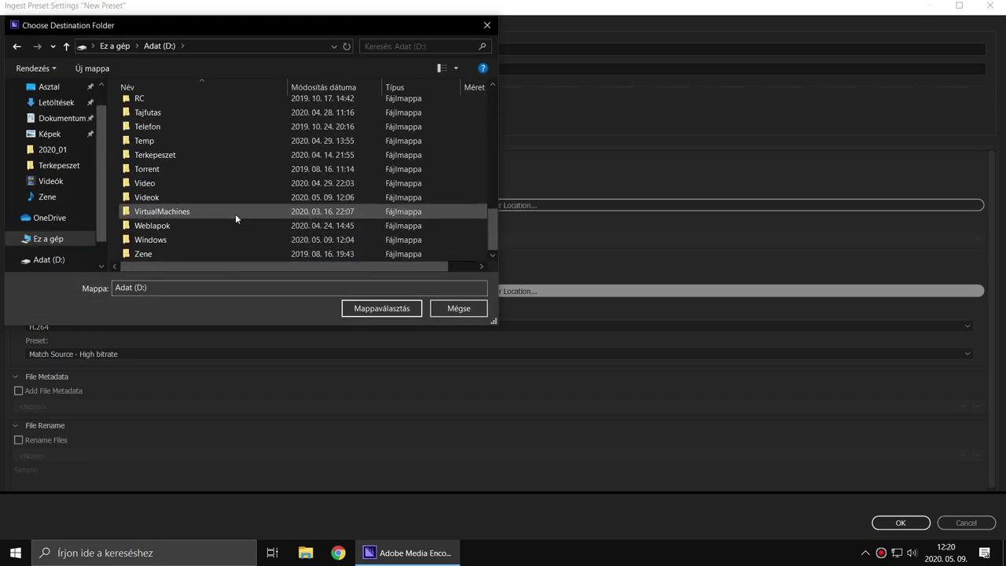
pyautogui.doubleClick(149, 197)
pyautogui.click(392, 309)
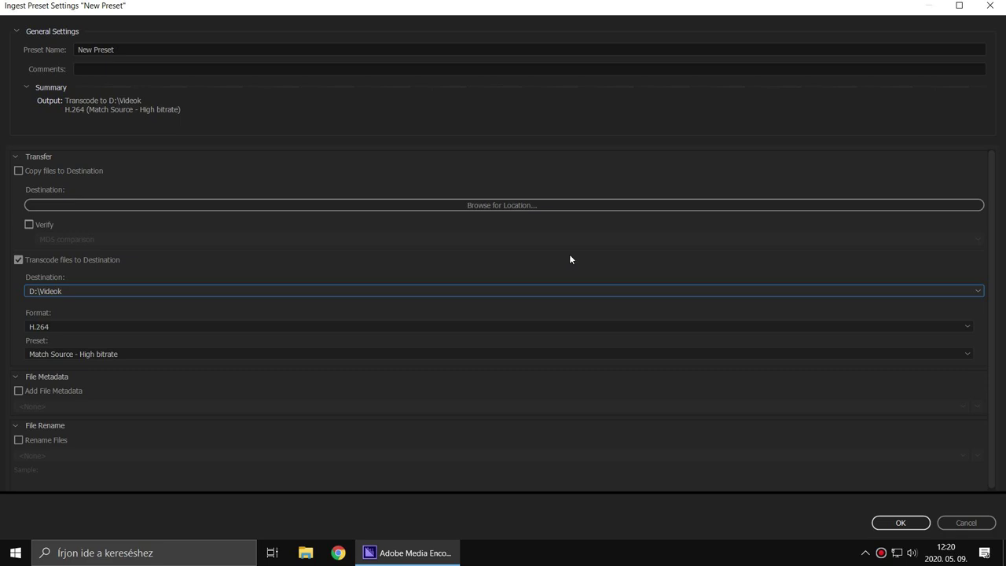
# Use QuickTime with the Video_720p_30fps preset, name it Video_720p_30fps_Ingest, and save.
pyautogui.click(513, 327)
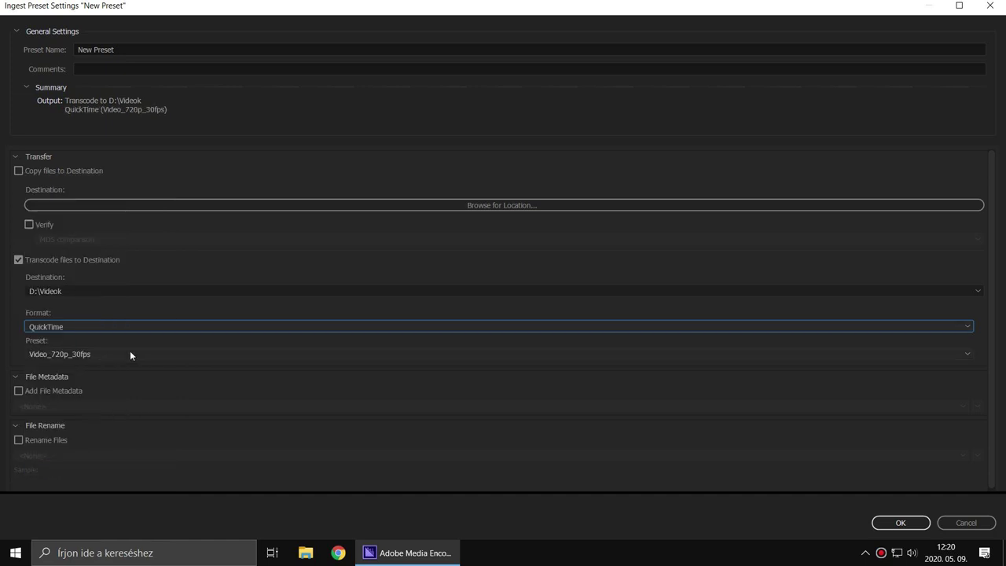
pyautogui.click(130, 353)
pyautogui.click(89, 370)
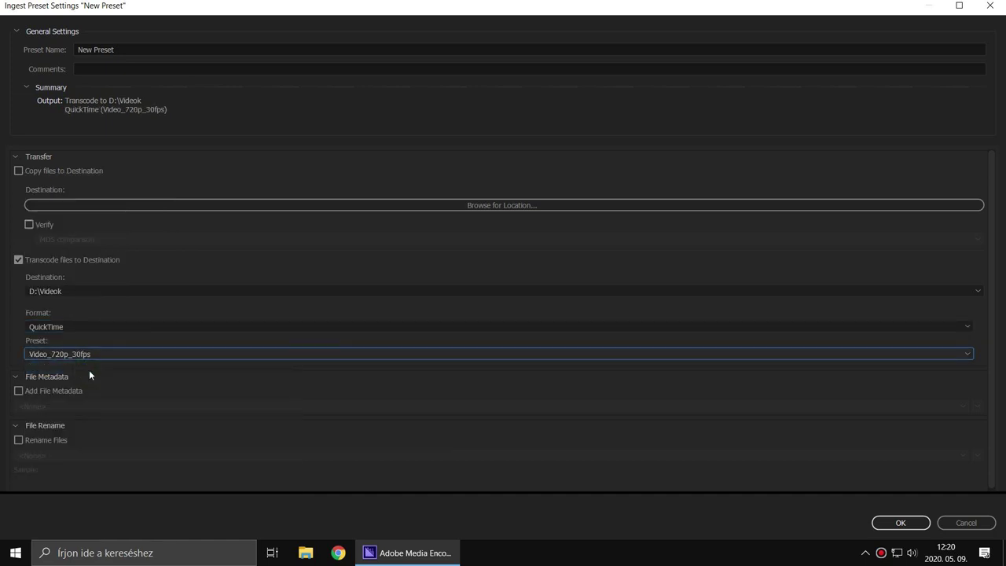
pyautogui.click(96, 50)
pyautogui.write('Vide')
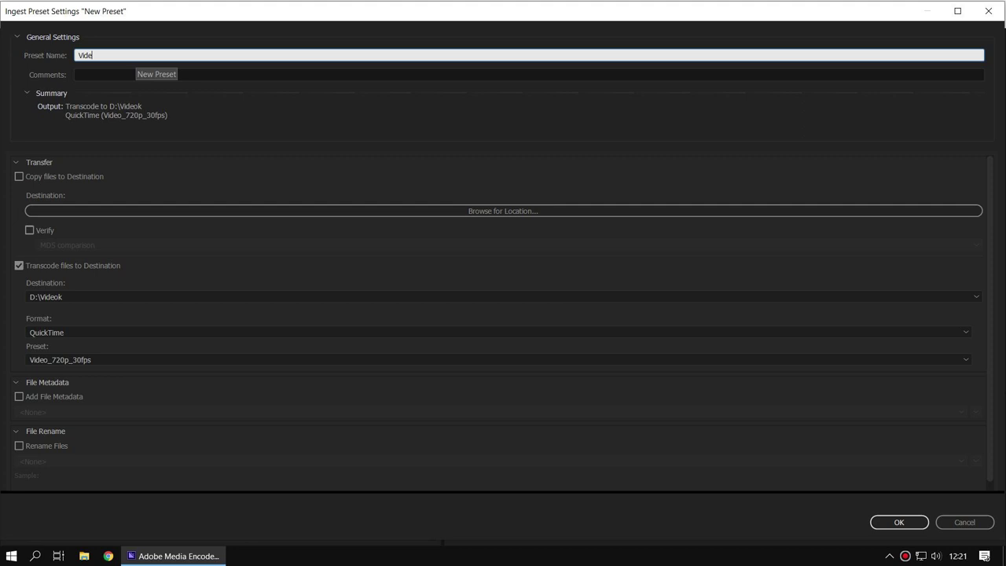
pyautogui.write('o_720p_30')
pyautogui.write('fps_Inges')
pyautogui.write('fps')
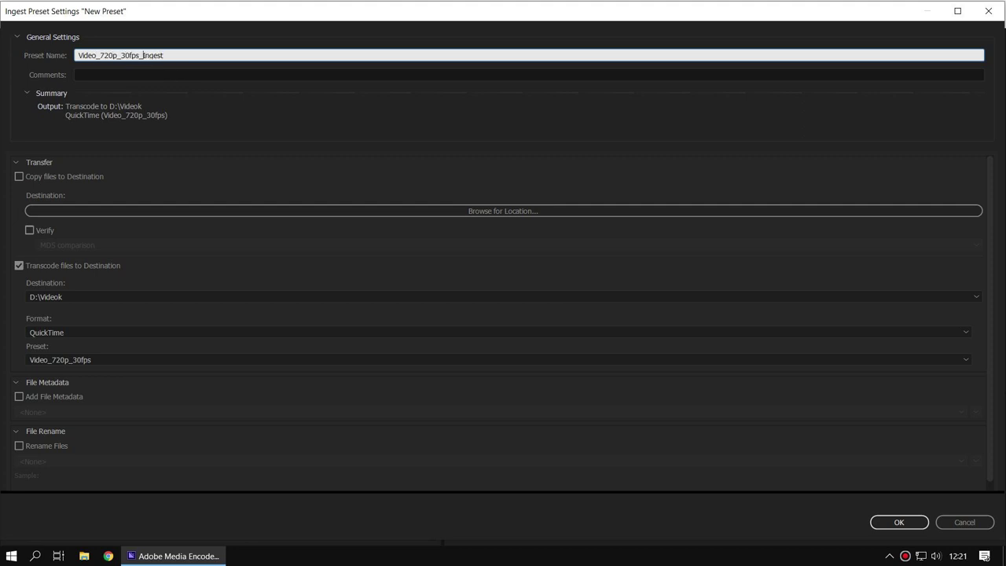
pyautogui.press('Return')
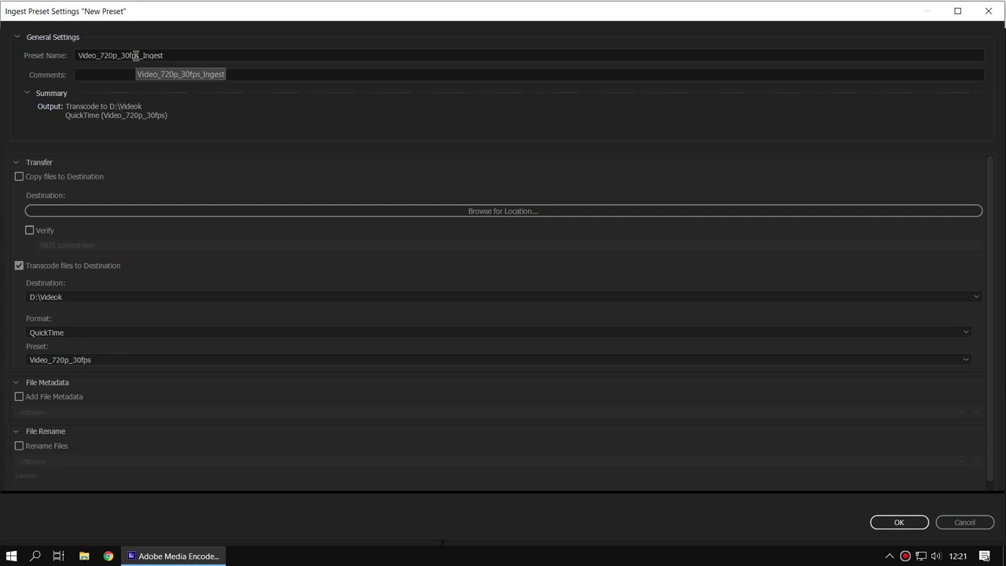
pyautogui.click(898, 523)
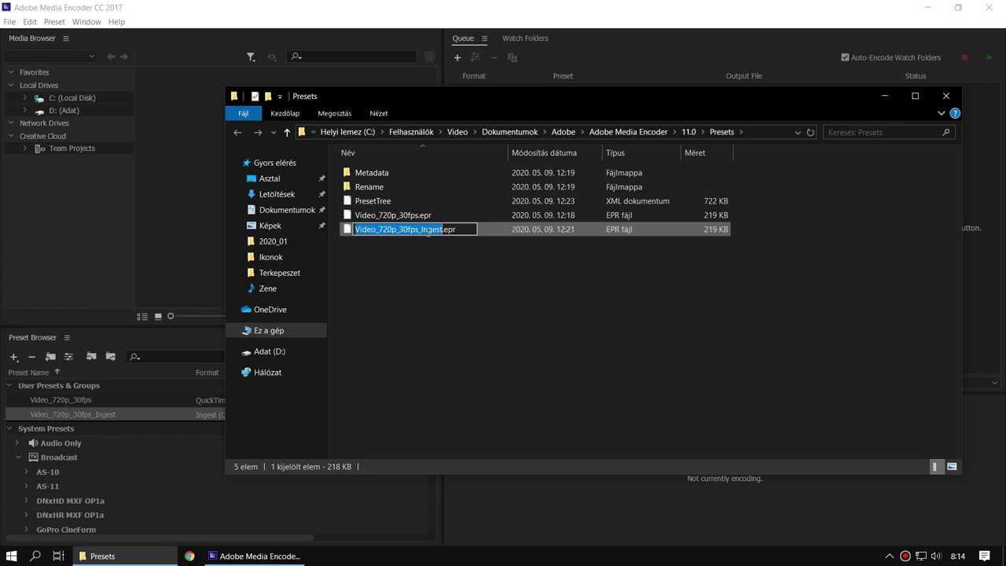
# Commit the preset file name, then minimize File Explorer and Media Encoder to the desktop.
pyautogui.press('Return')
pyautogui.click(883, 96)
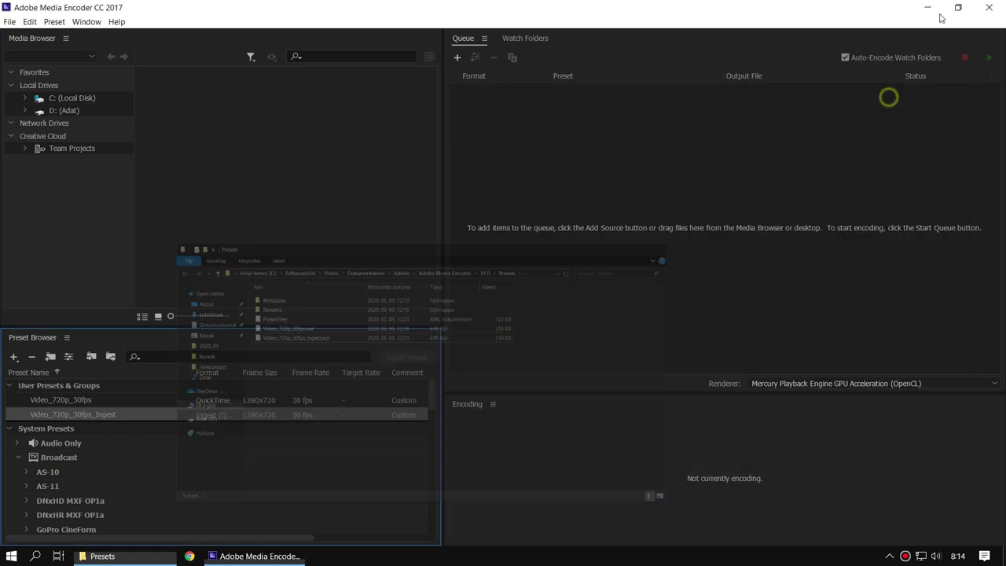
pyautogui.click(930, 7)
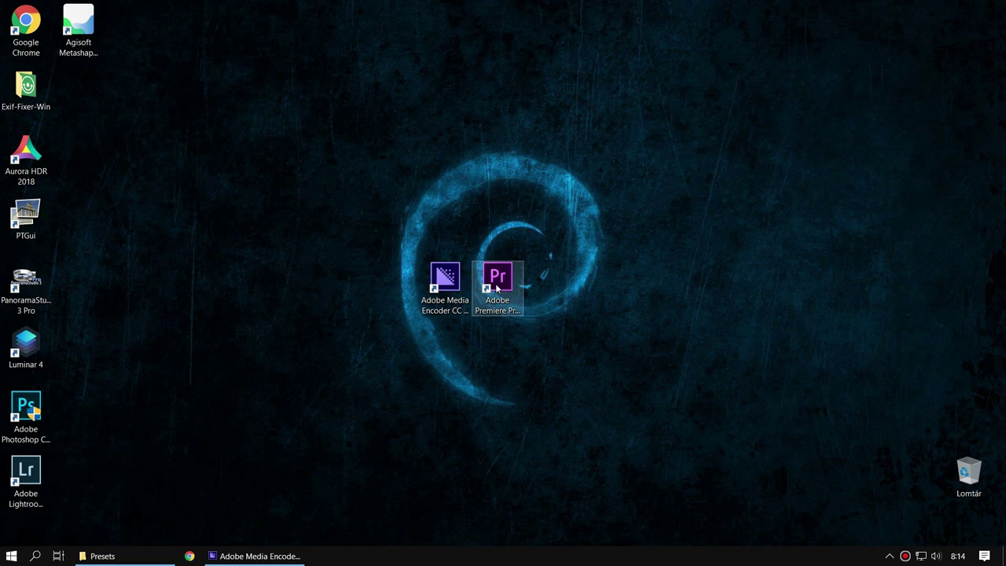
# Launch Adobe Premiere Pro CC 2017 from its desktop shortcut.
pyautogui.doubleClick(495, 288)
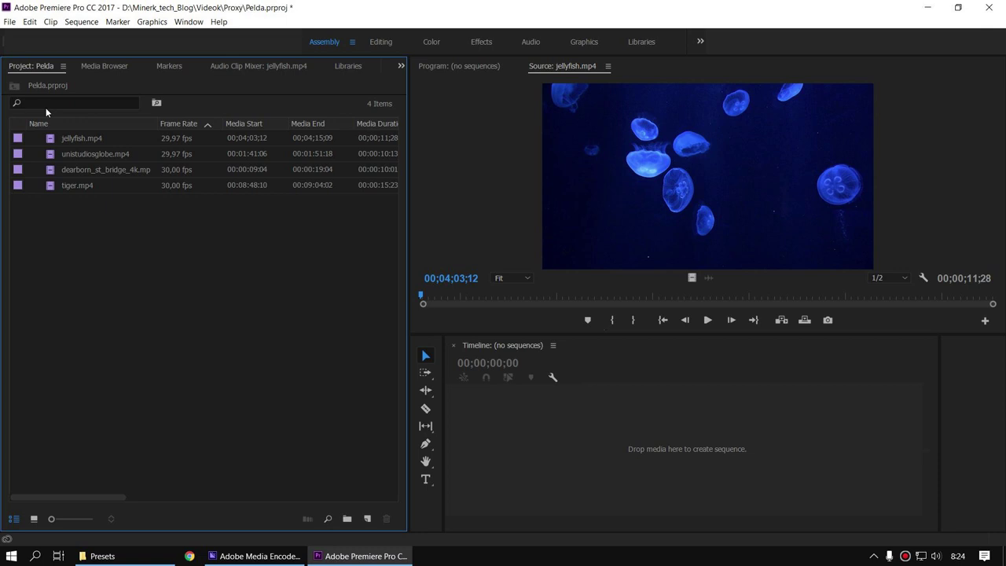
# Play jellyfish.mp4 in the Source monitor at Full playback resolution.
pyautogui.doubleClick(69, 138)
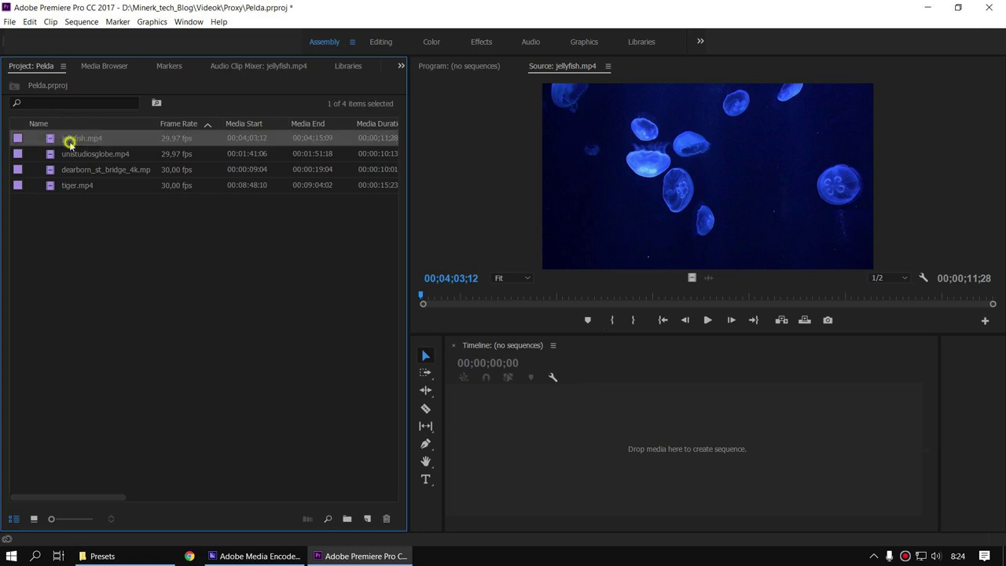
pyautogui.click(706, 319)
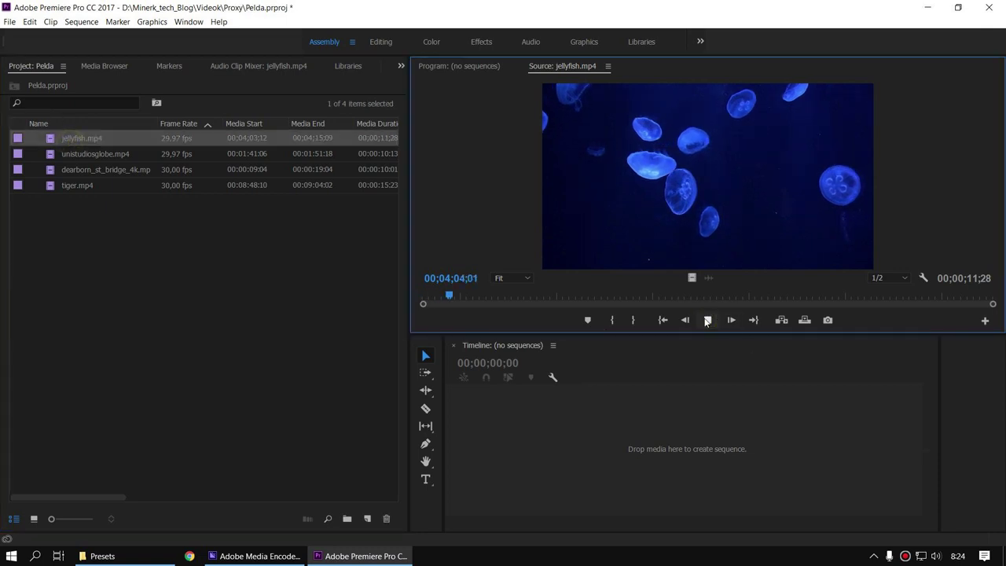
pyautogui.click(904, 277)
pyautogui.click(884, 288)
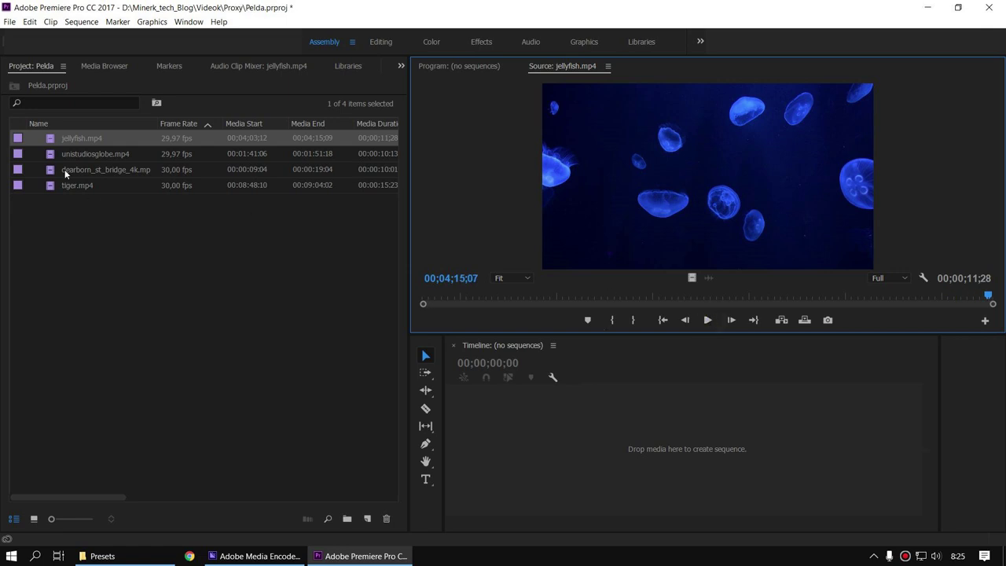
# Play and stop dearborn_st_bridge_4k.mp4, then select all four project clips.
pyautogui.doubleClick(90, 172)
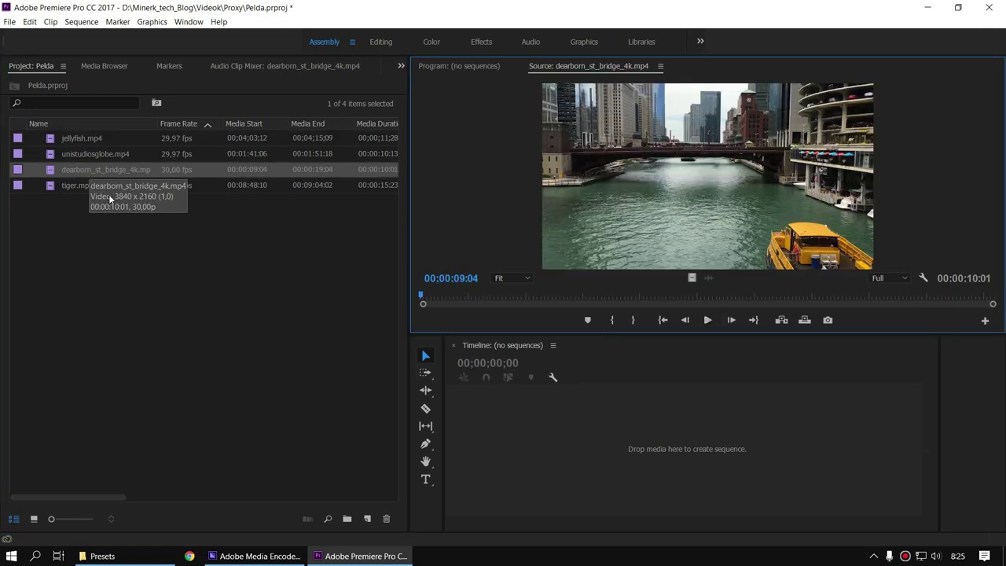
pyautogui.click(707, 321)
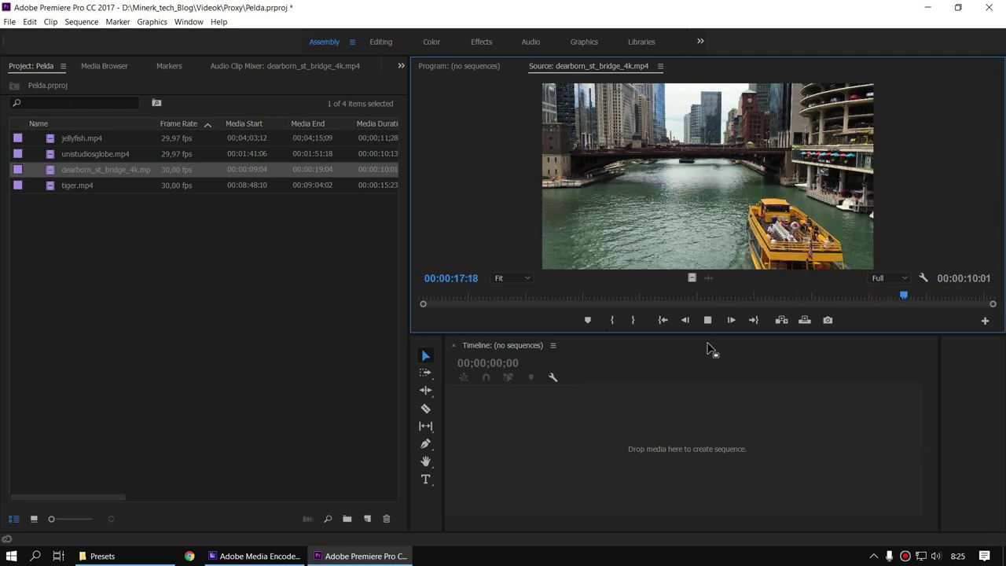
pyautogui.click(707, 320)
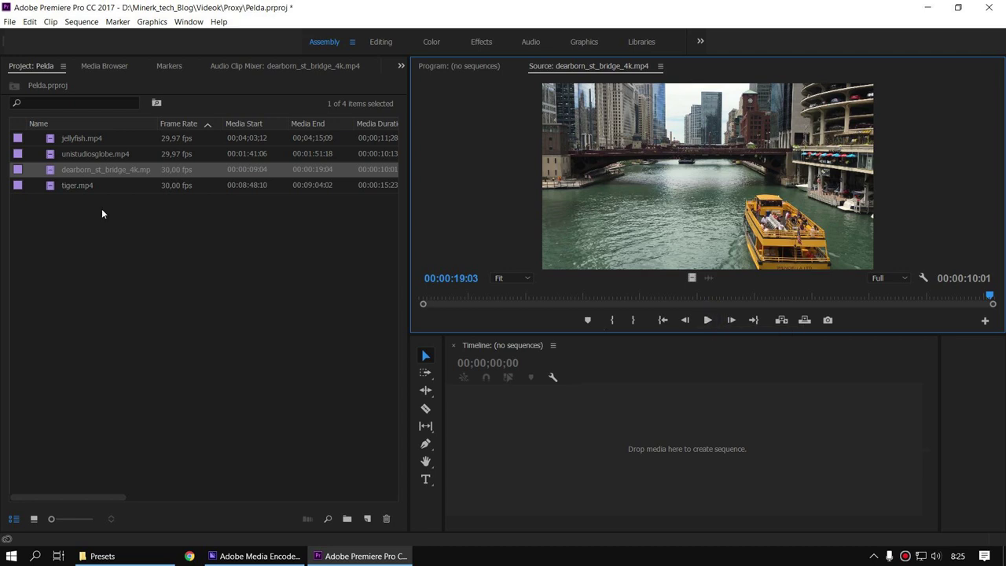
pyautogui.click(76, 138)
pyautogui.keyDown('shift'); pyautogui.click(80, 192); pyautogui.keyUp('shift')
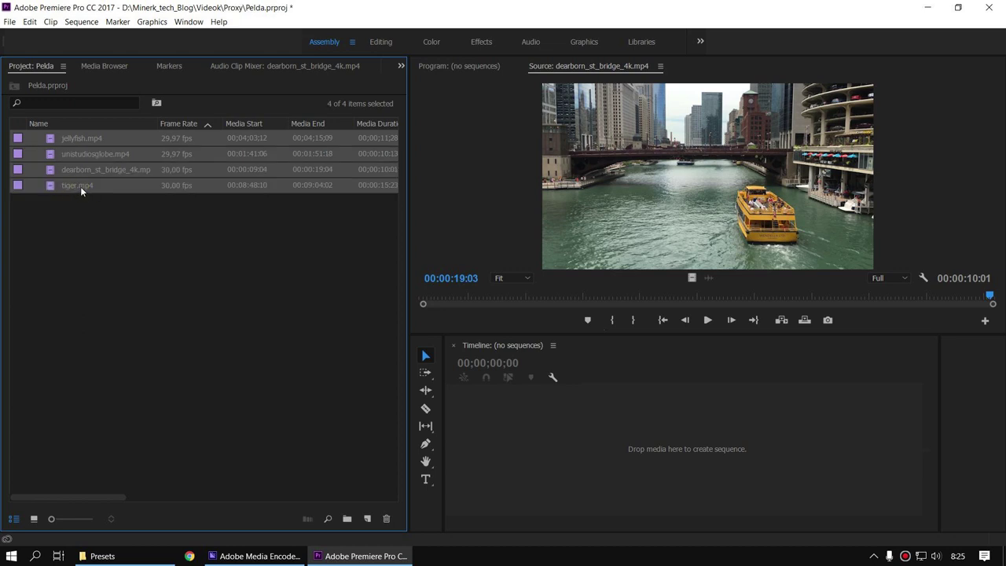
# Open Create Proxies for the selected clips and copy the Media Encoder Presets folder path.
pyautogui.rightClick(81, 170)
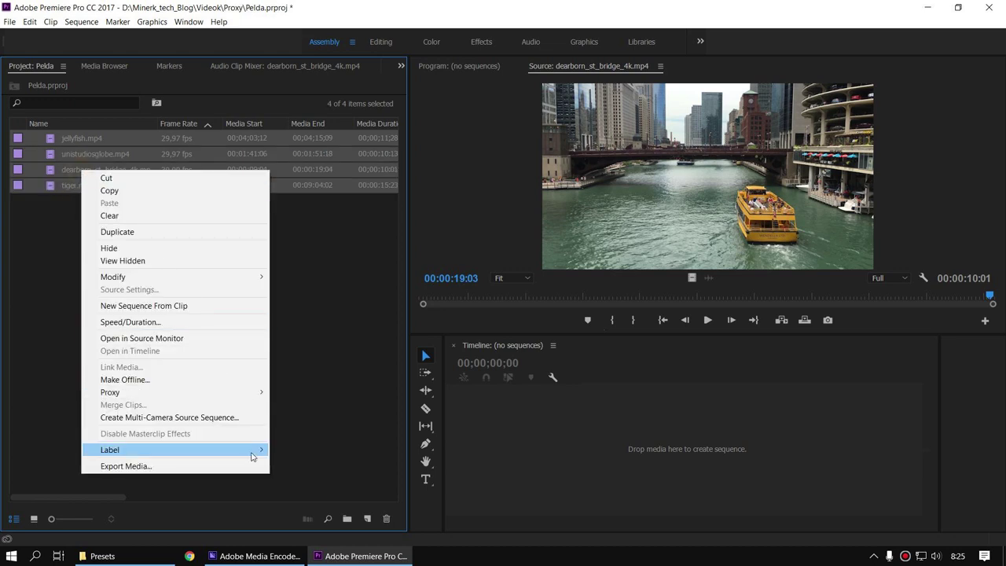
pyautogui.moveTo(250, 392)
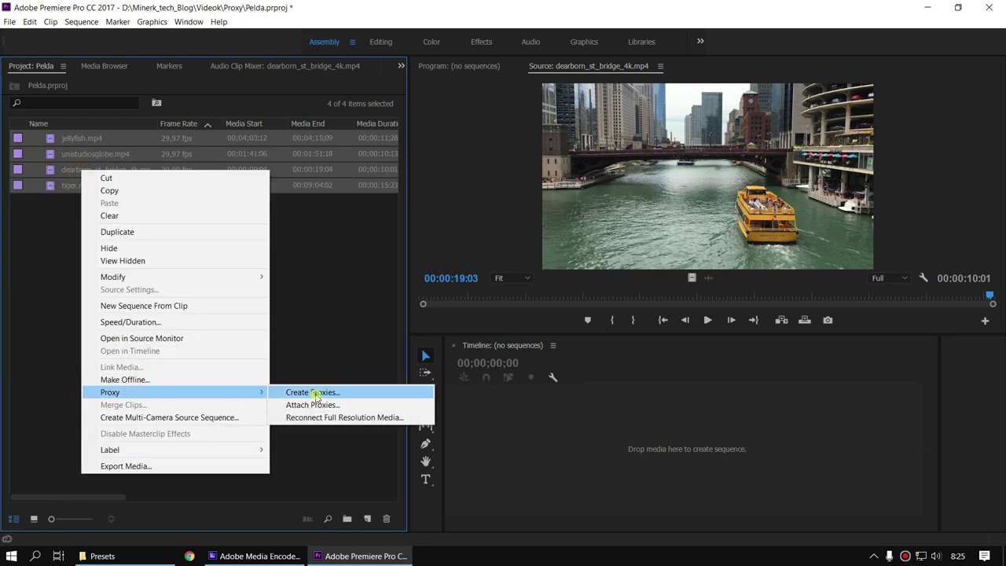
pyautogui.click(312, 392)
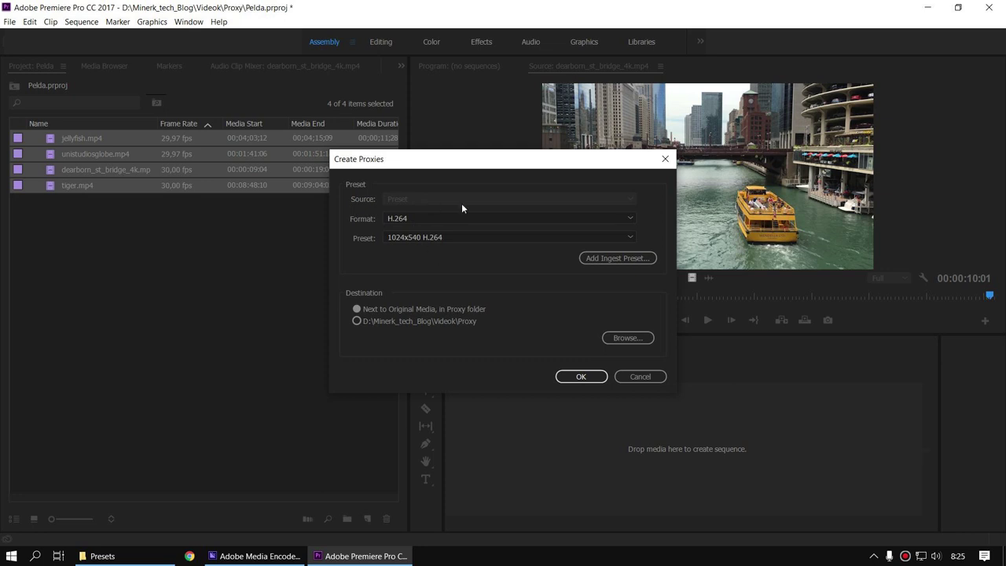
pyautogui.click(613, 259)
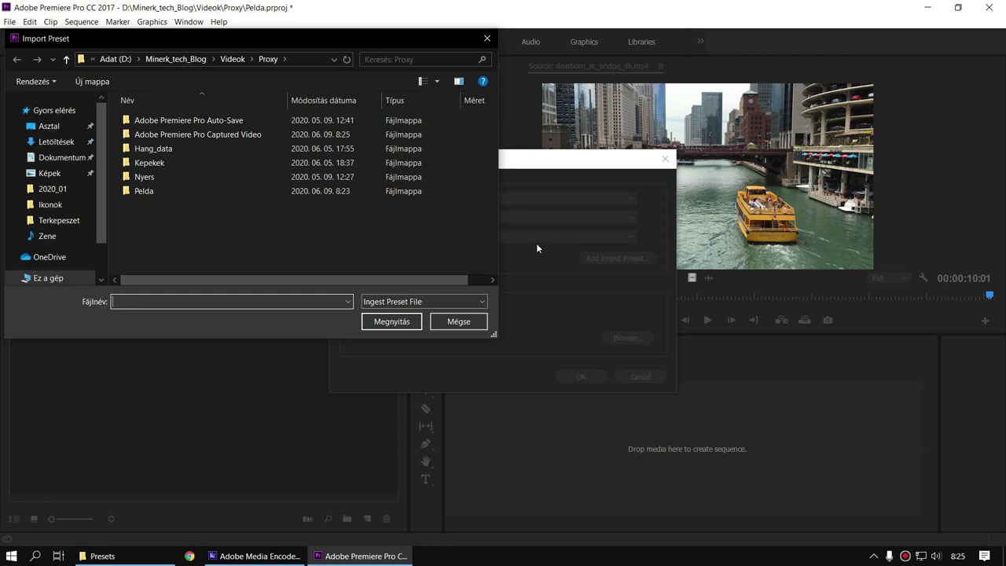
pyautogui.click(102, 556)
pyautogui.moveTo(536, 103); pyautogui.dragTo(550, 151)
pyautogui.click(759, 173)
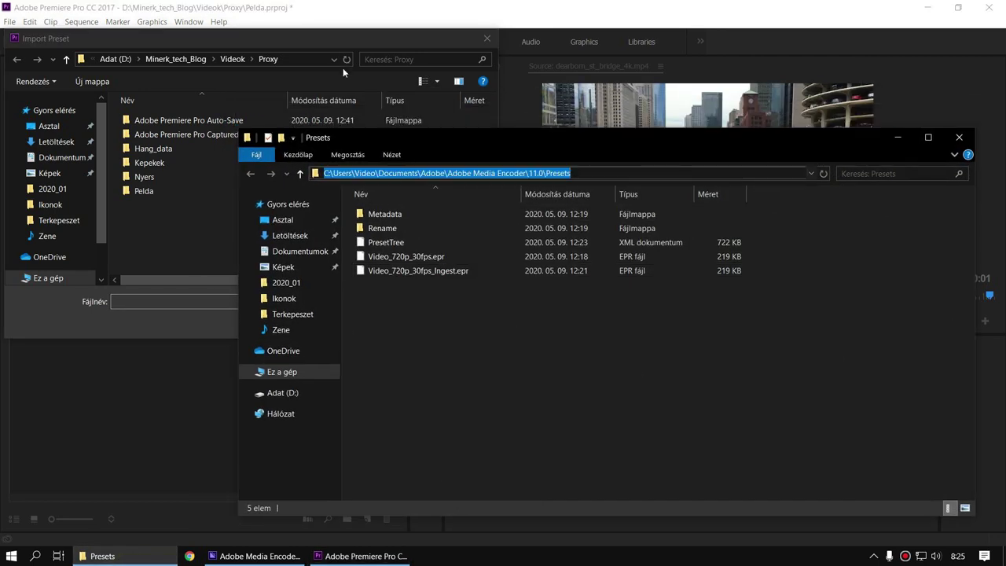
pyautogui.click(343, 67)
# Load Video_720p_30fps_Ingest.epr from the Media Encoder Presets folder and confirm proxy creation.
pyautogui.click(286, 63)
pyautogui.click(286, 63)
pyautogui.click(302, 60)
pyautogui.hotkey('ctrl', 'v')
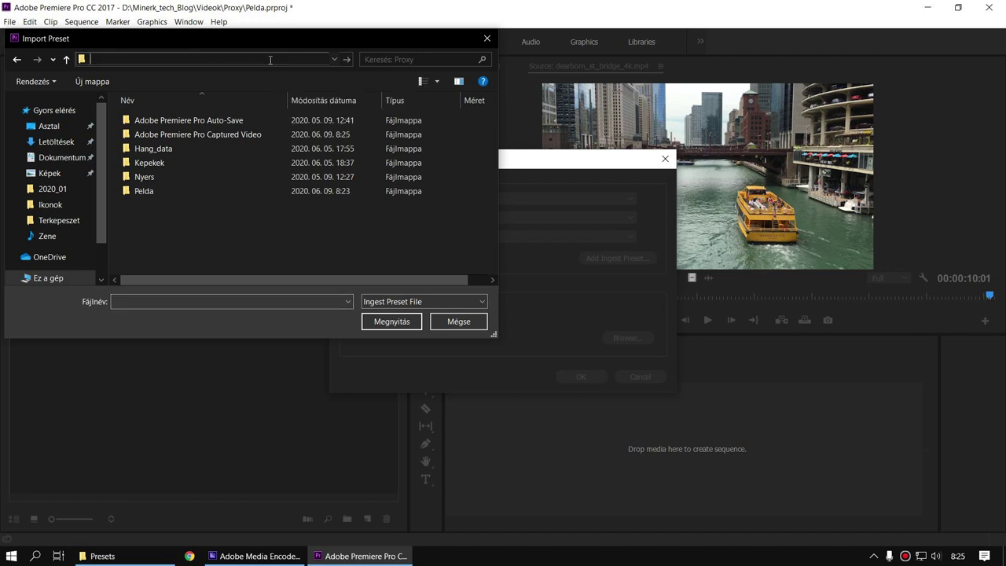
pyautogui.press('Return')
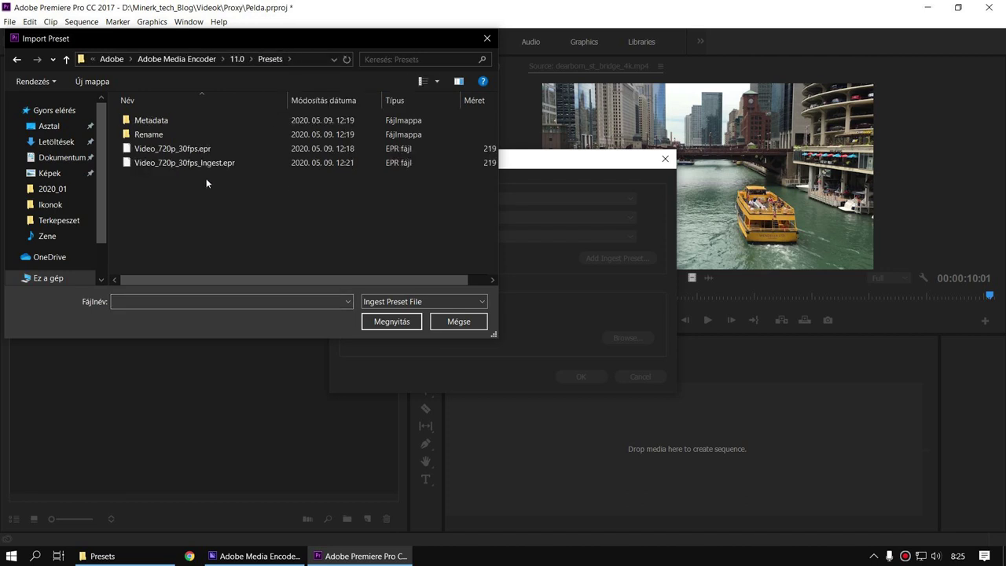
pyautogui.click(175, 163)
pyautogui.click(398, 322)
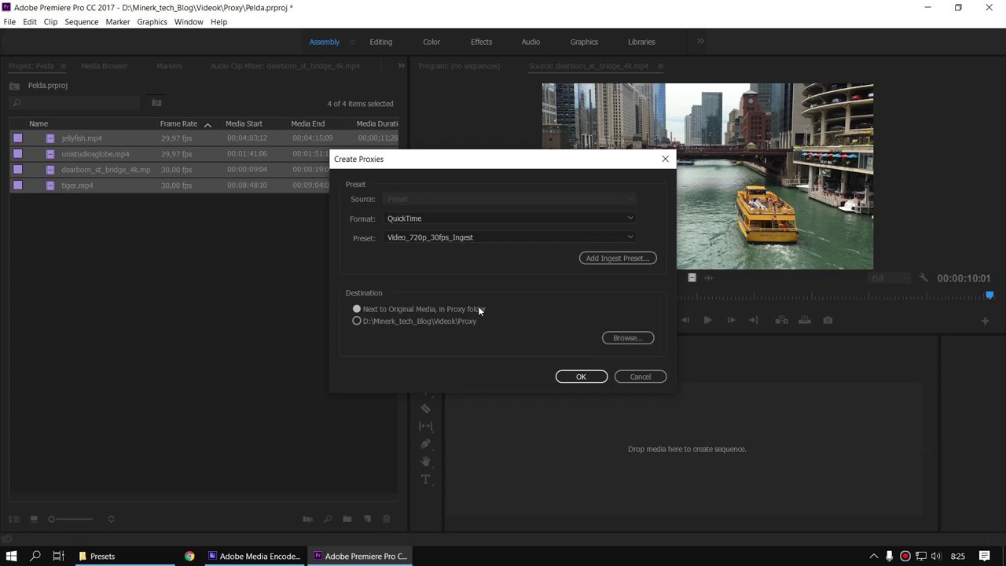
pyautogui.click(580, 379)
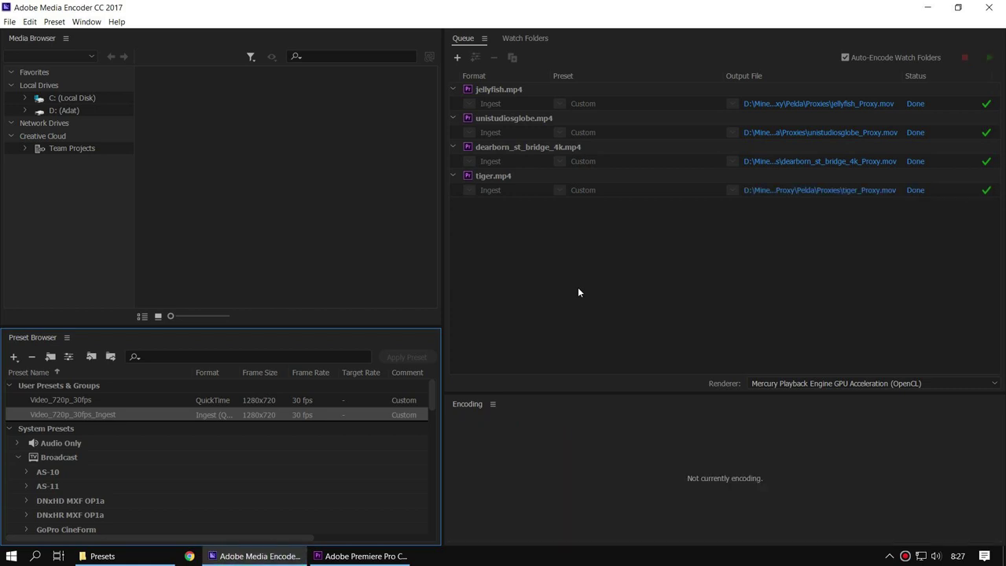
# Return to Premiere Pro after encoding and deselect the clips in the Project panel.
pyautogui.click(361, 555)
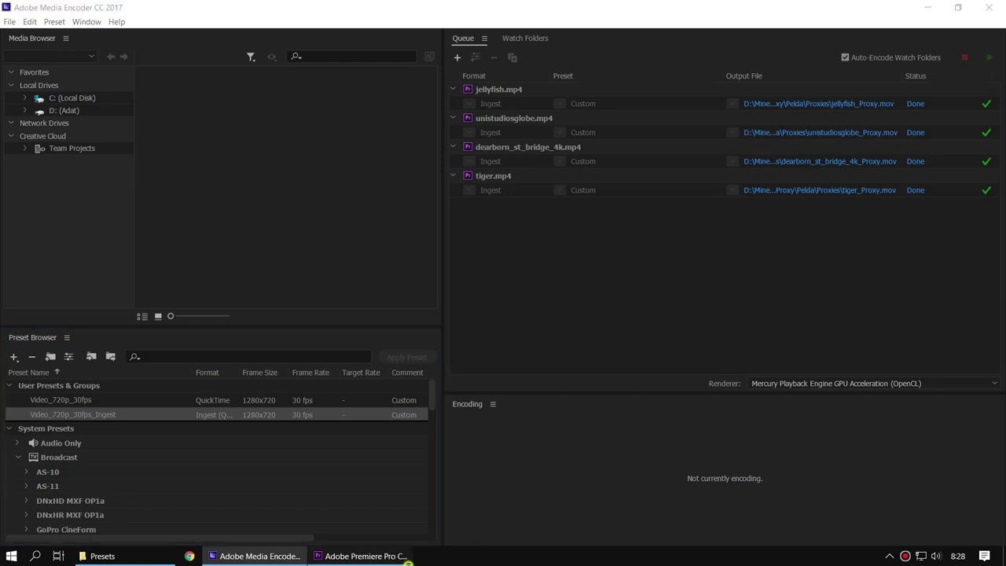
pyautogui.click(181, 270)
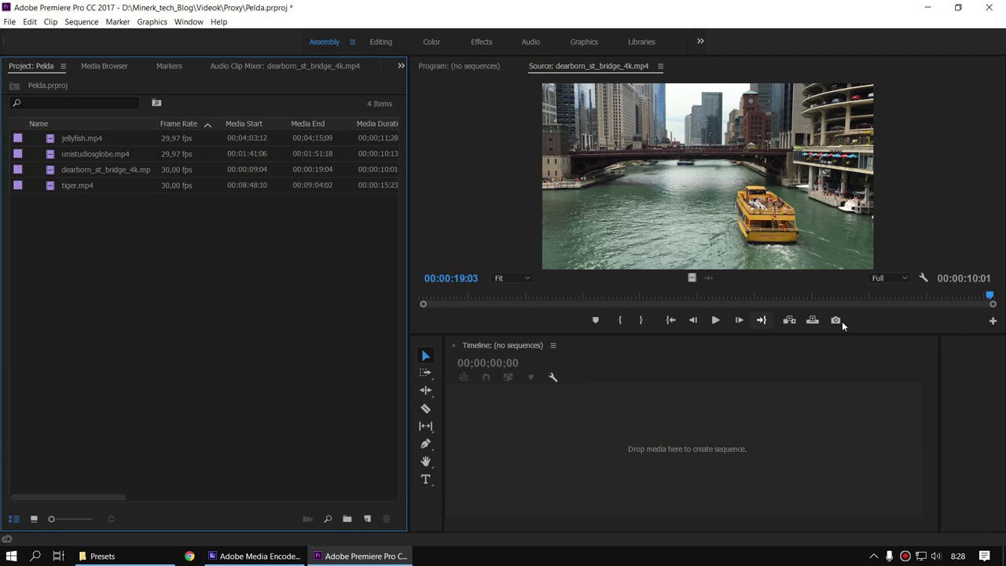
# Add the Toggle Proxies button to the Source monitor's button bar.
pyautogui.click(992, 322)
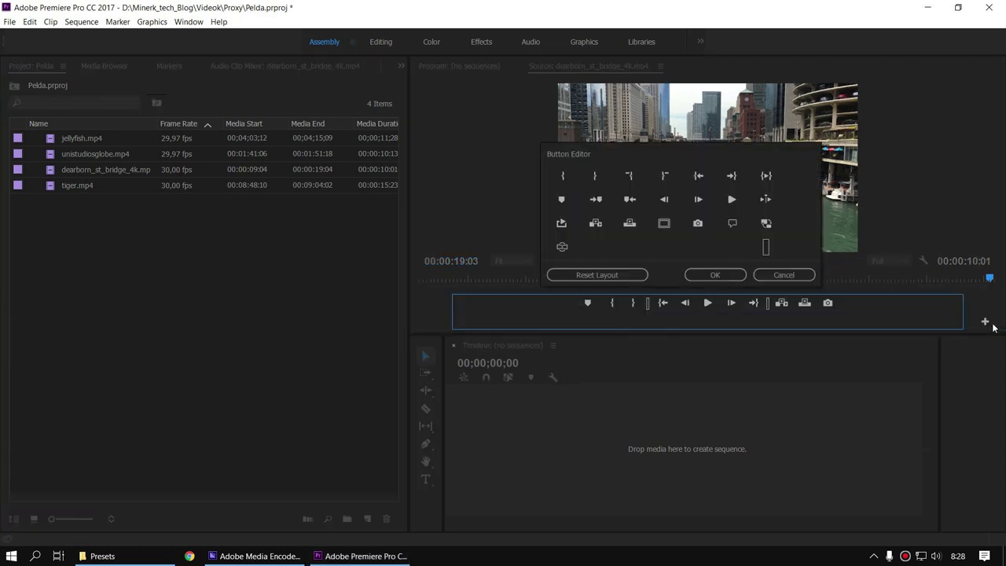
pyautogui.moveTo(765, 223); pyautogui.dragTo(787, 262)
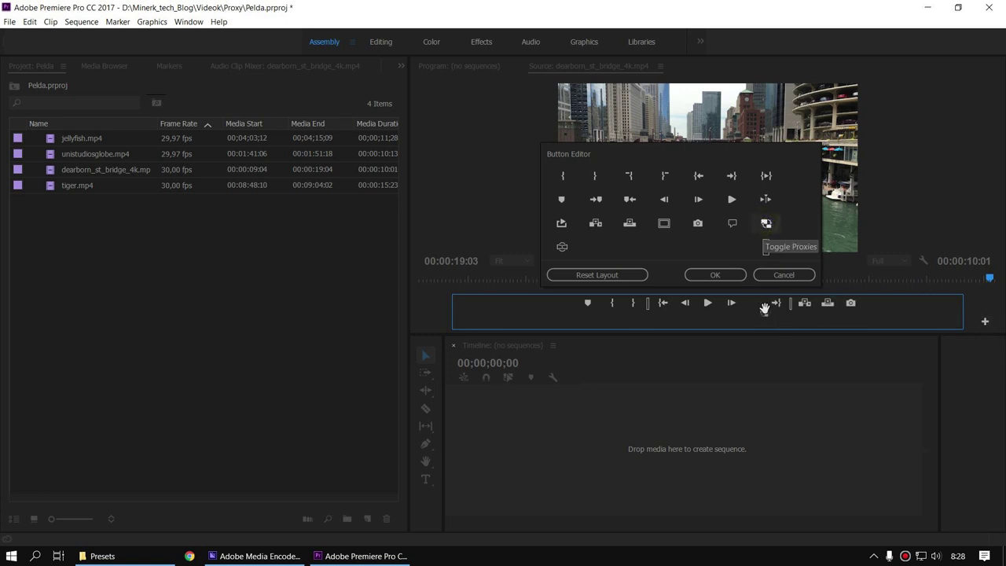
pyautogui.moveTo(786, 261); pyautogui.dragTo(836, 310)
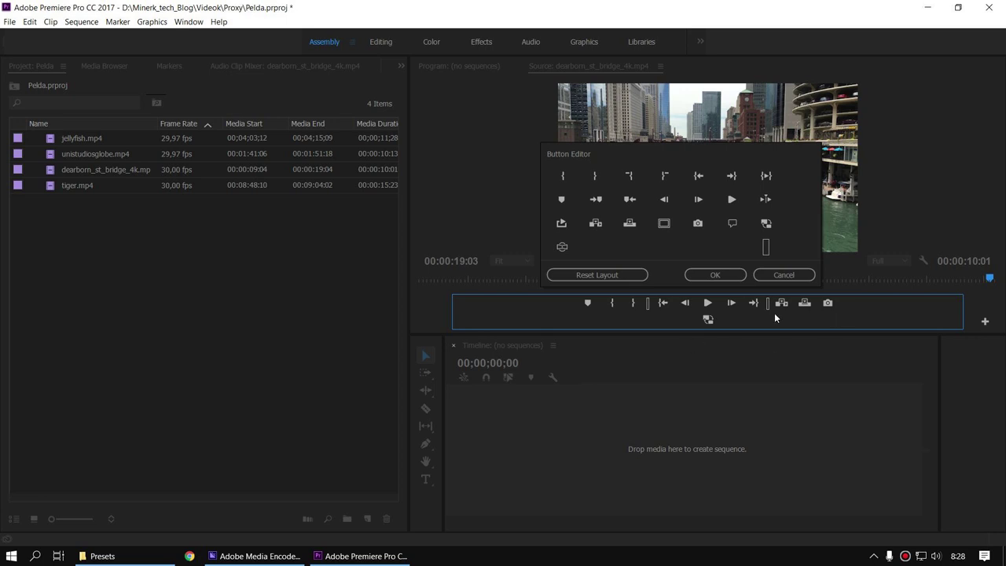
pyautogui.click(714, 274)
# Turn proxy playback on and load jellyfish.mp4 in the Source monitor.
pyautogui.click(709, 319)
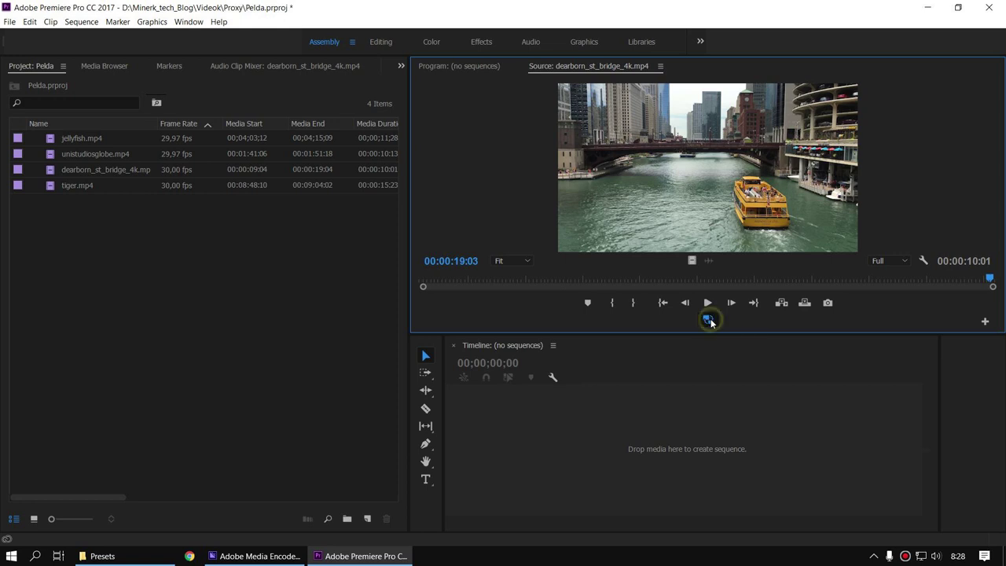
pyautogui.moveTo(709, 321); pyautogui.dragTo(708, 306)
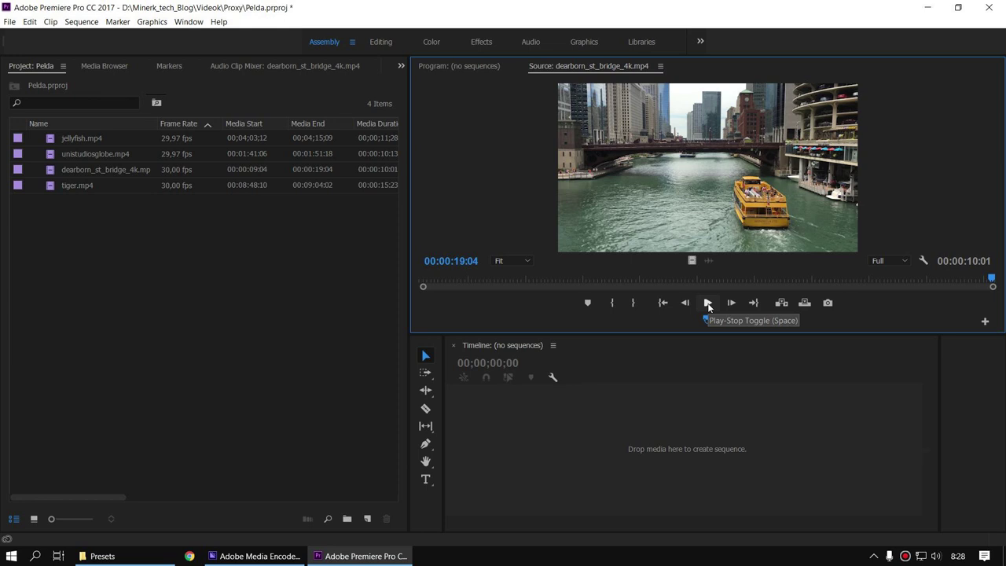
pyautogui.doubleClick(83, 138)
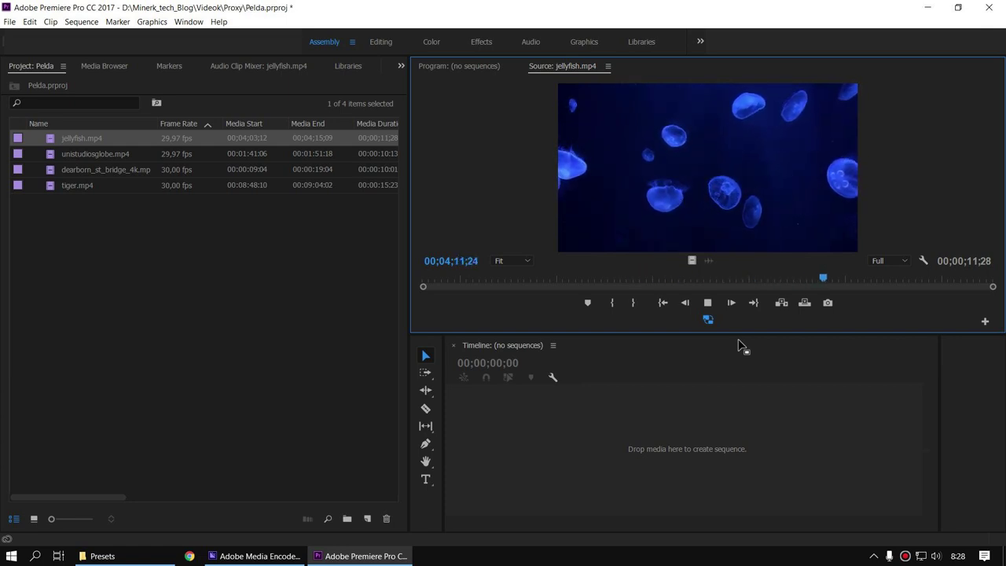
# Play jellyfish, then play dearborn_st_bridge_4k.mp4 with the Source view zoomed to 150%.
pyautogui.click(707, 303)
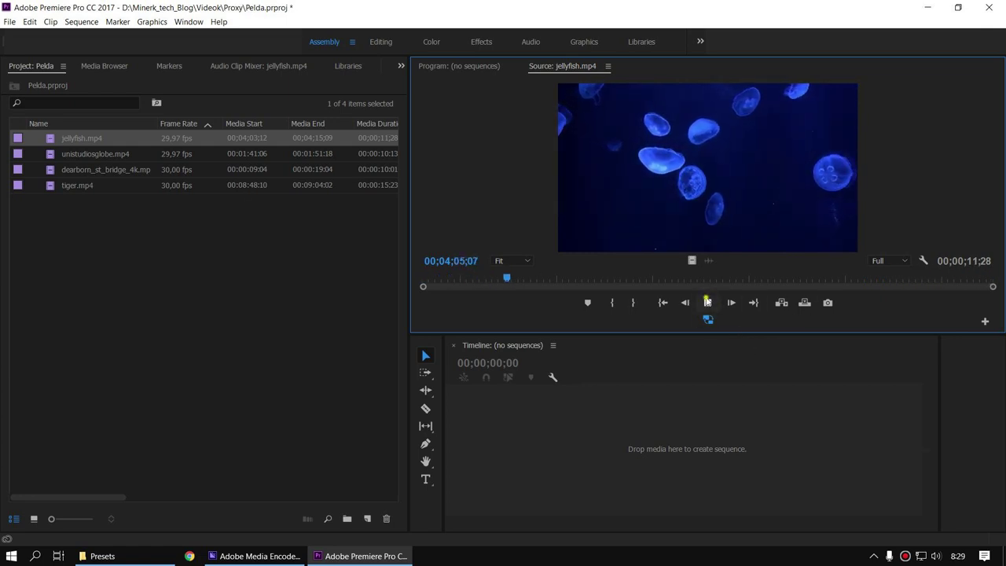
pyautogui.doubleClick(89, 172)
pyautogui.click(707, 302)
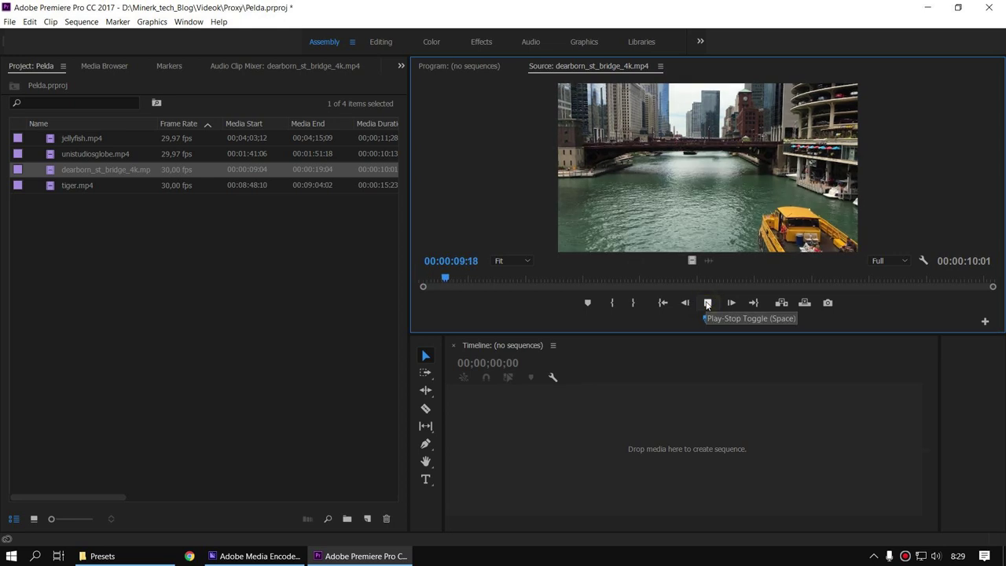
pyautogui.click(511, 260)
pyautogui.click(518, 366)
pyautogui.click(517, 260)
pyautogui.click(518, 350)
# Switch proxies off and on repeatedly to compare quality, ending with proxies off.
pyautogui.click(707, 319)
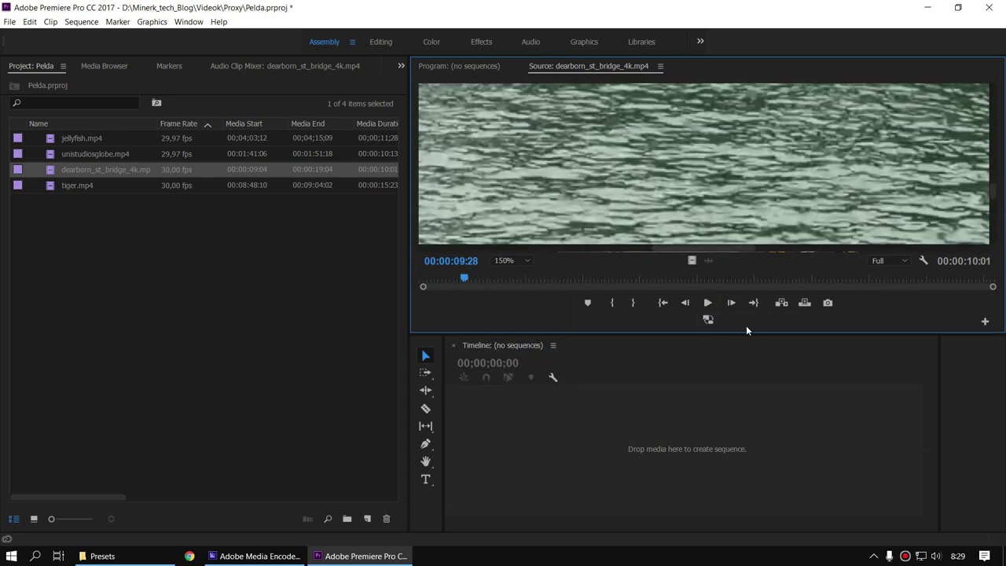
pyautogui.moveTo(703, 248); pyautogui.dragTo(818, 246)
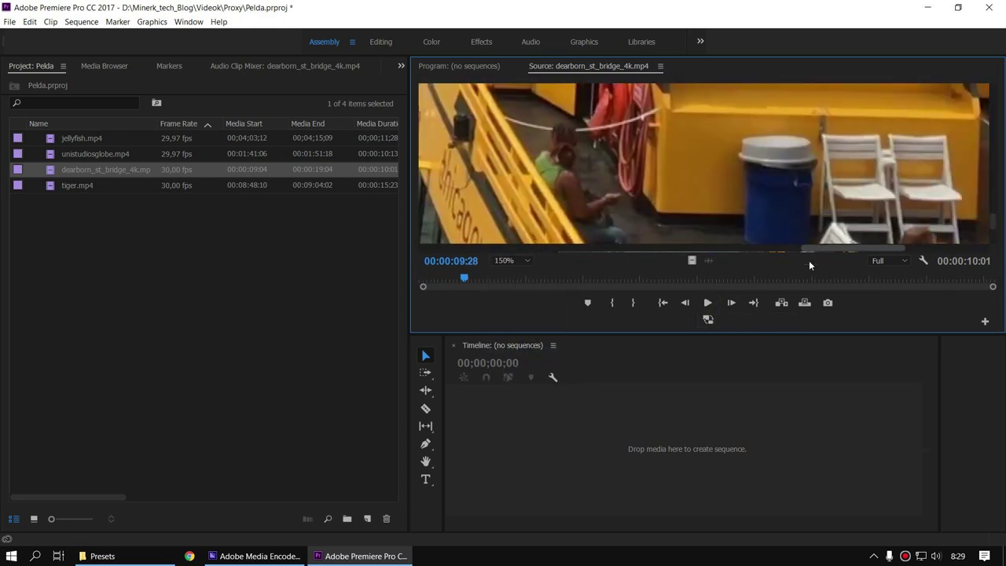
pyautogui.click(707, 319)
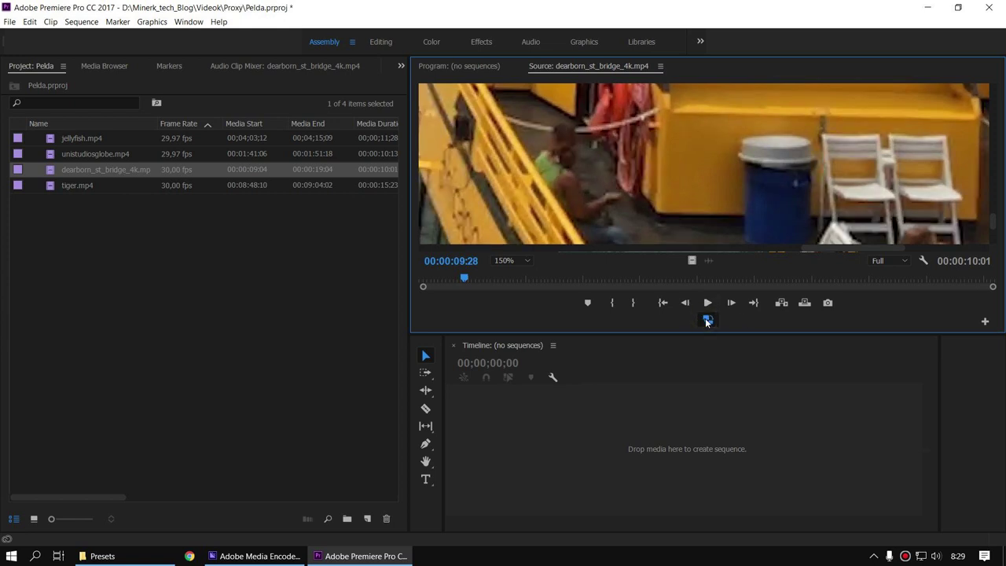
pyautogui.click(707, 320)
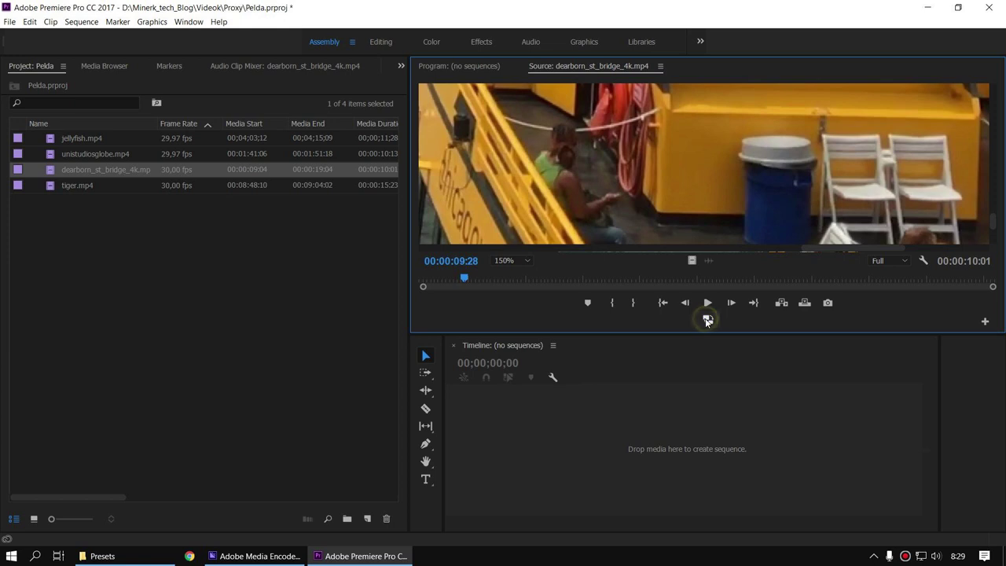
pyautogui.click(707, 319)
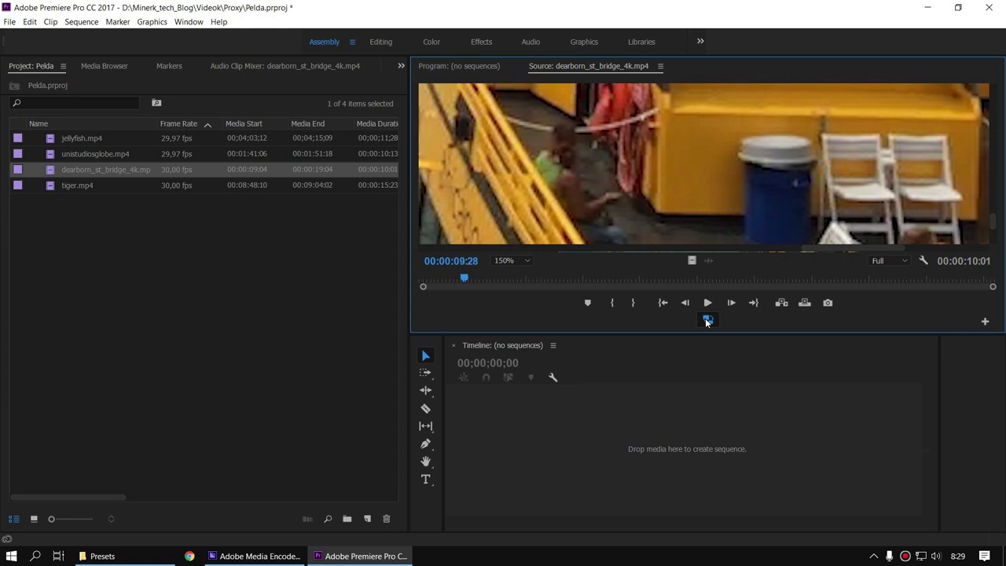
pyautogui.click(707, 319)
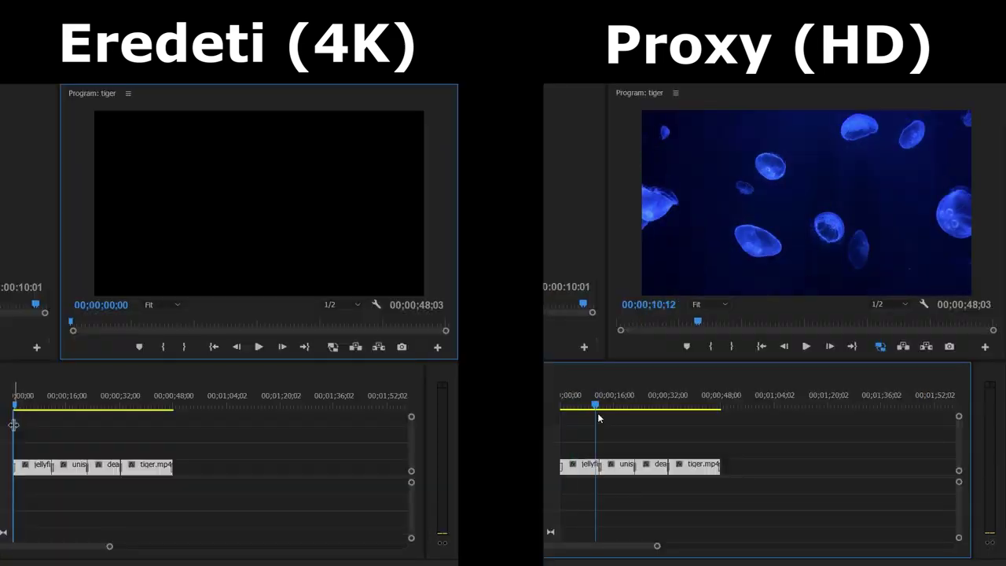
# Scrub the tiger sequence in the Program Monitor to preview other moments.
pyautogui.moveTo(598, 417)
pyautogui.mouseDown()
pyautogui.moveTo(586, 435)
pyautogui.moveTo(707, 433)
pyautogui.moveTo(548, 436)
pyautogui.mouseUp()
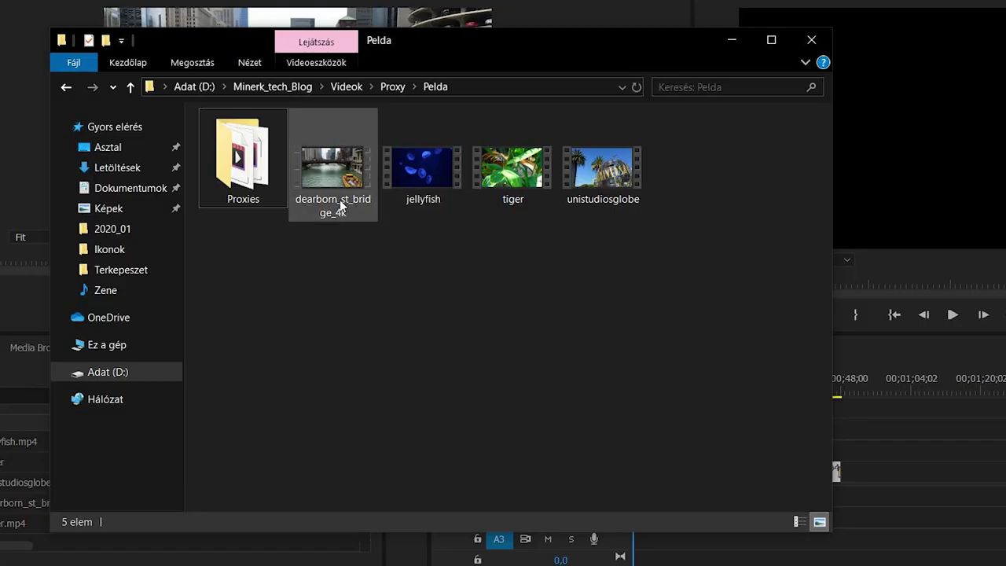
pyautogui.click(339, 203)
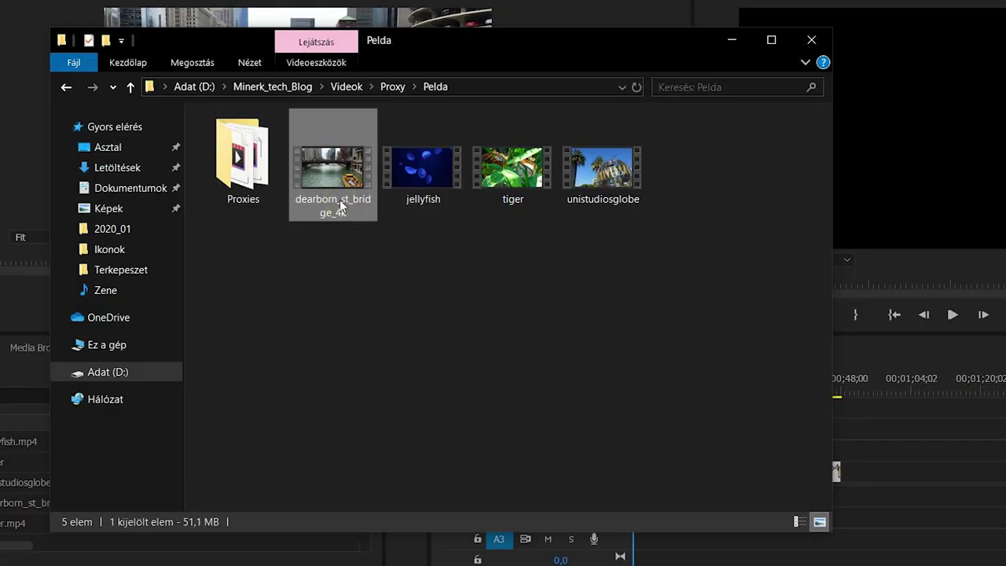
pyautogui.click(435, 203)
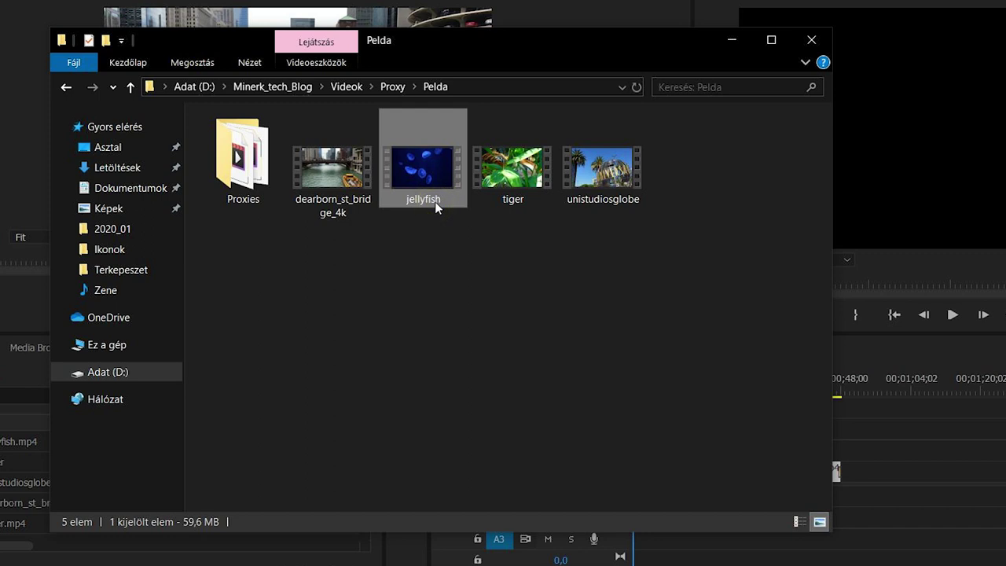
pyautogui.click(513, 202)
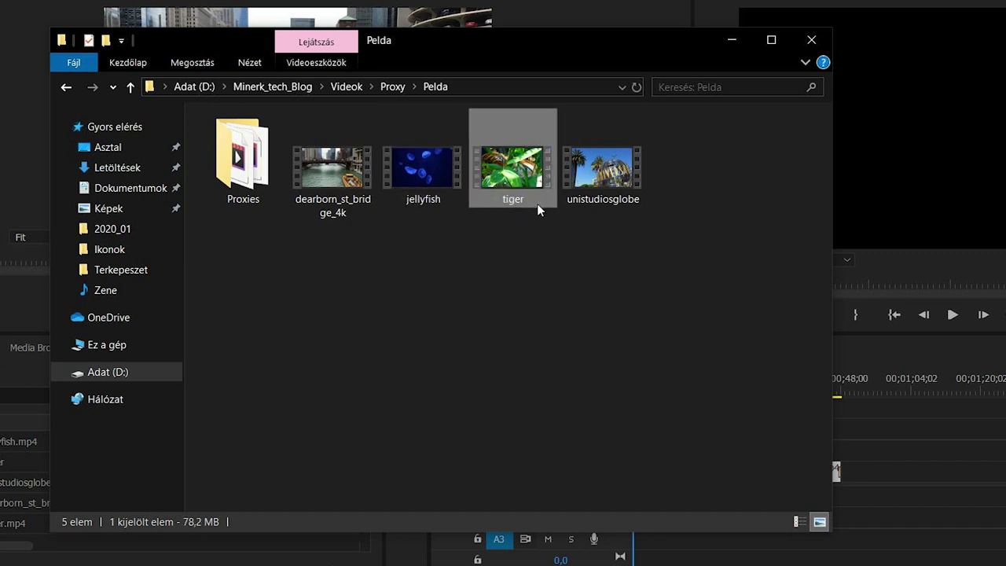
pyautogui.click(611, 203)
pyautogui.doubleClick(242, 195)
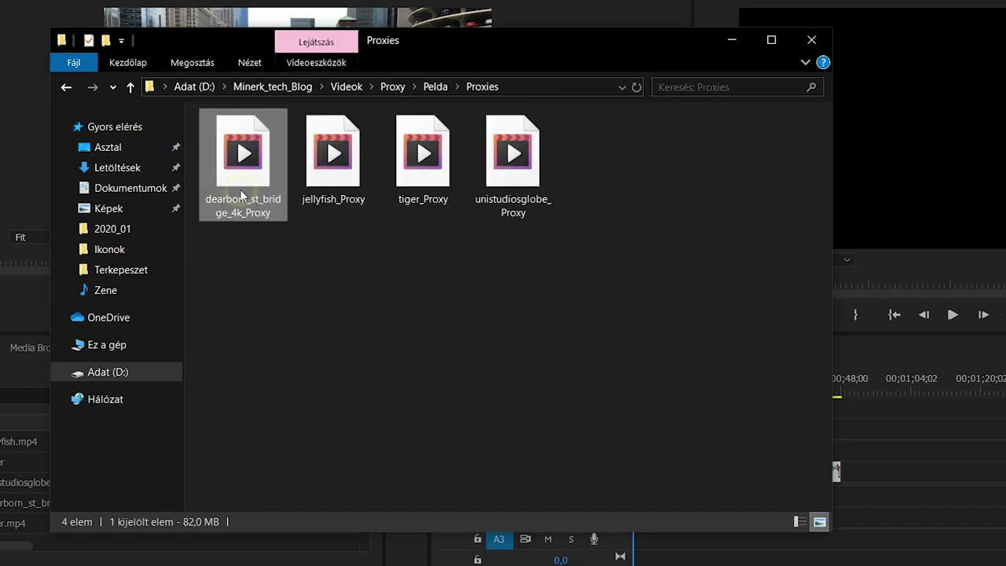
pyautogui.click(352, 201)
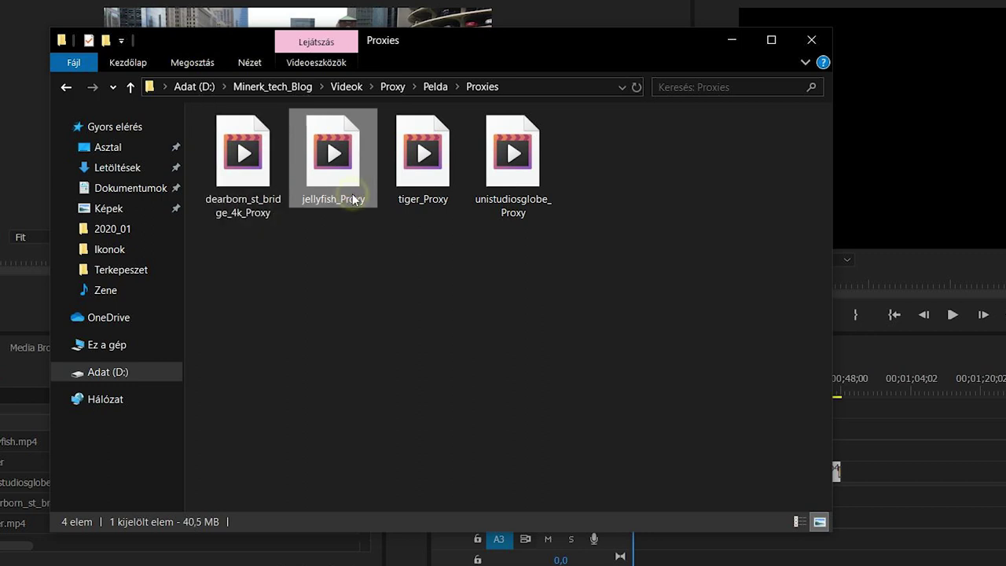
pyautogui.click(409, 188)
pyautogui.click(521, 202)
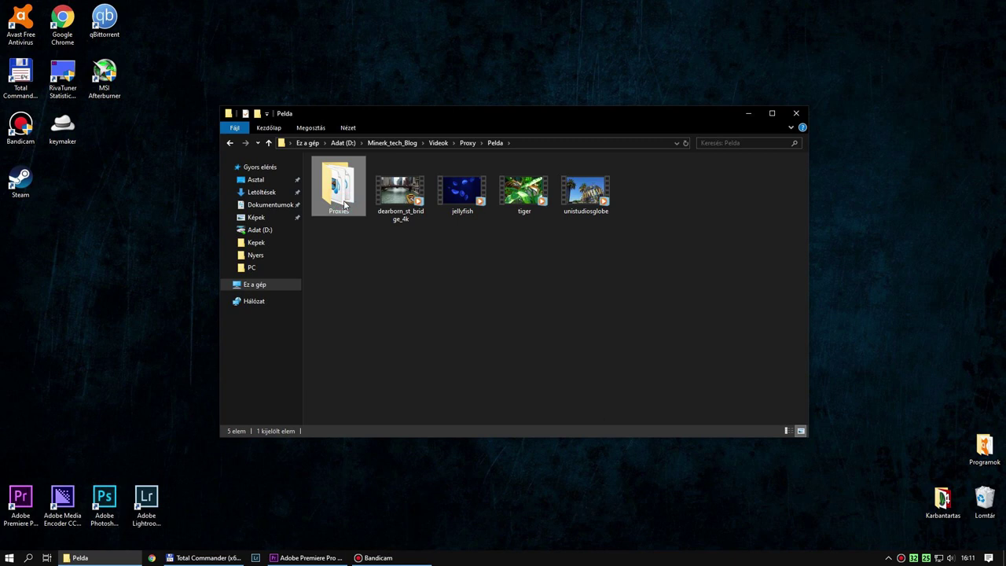
# Delete the Proxies folder and reopen Pelda.prproj, saving the current project first.
pyautogui.press('Delete')
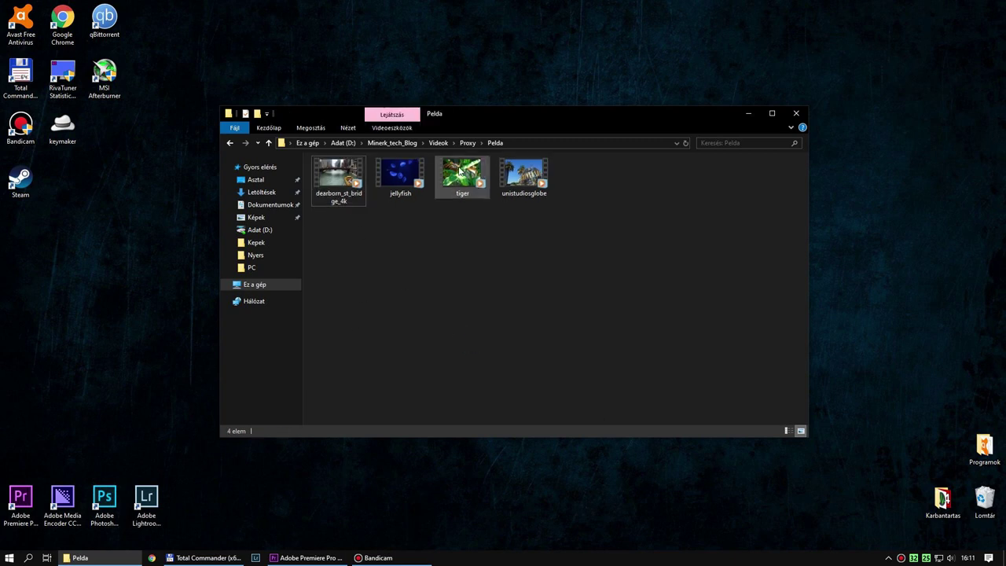
pyautogui.click(467, 143)
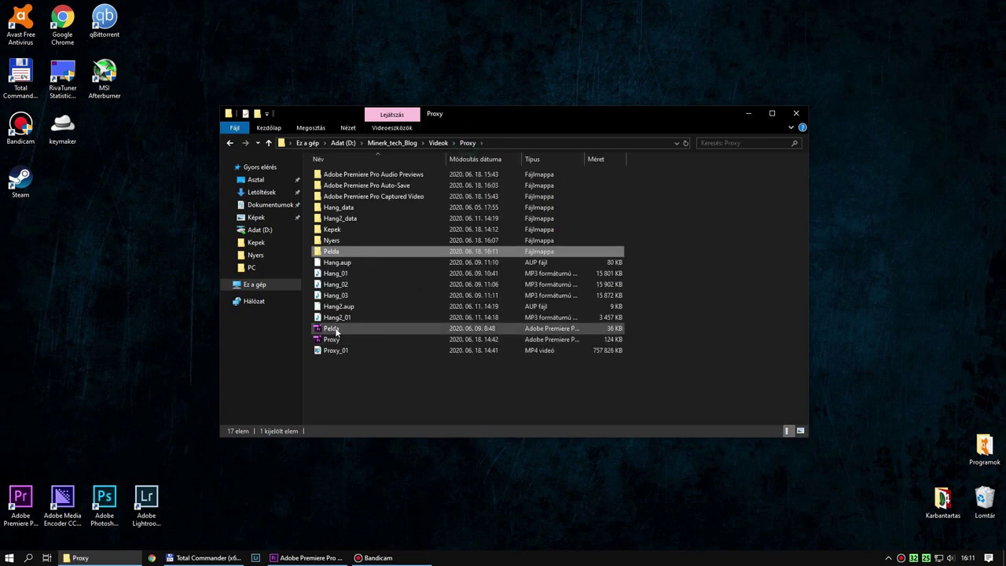
pyautogui.doubleClick(346, 325)
pyautogui.click(468, 289)
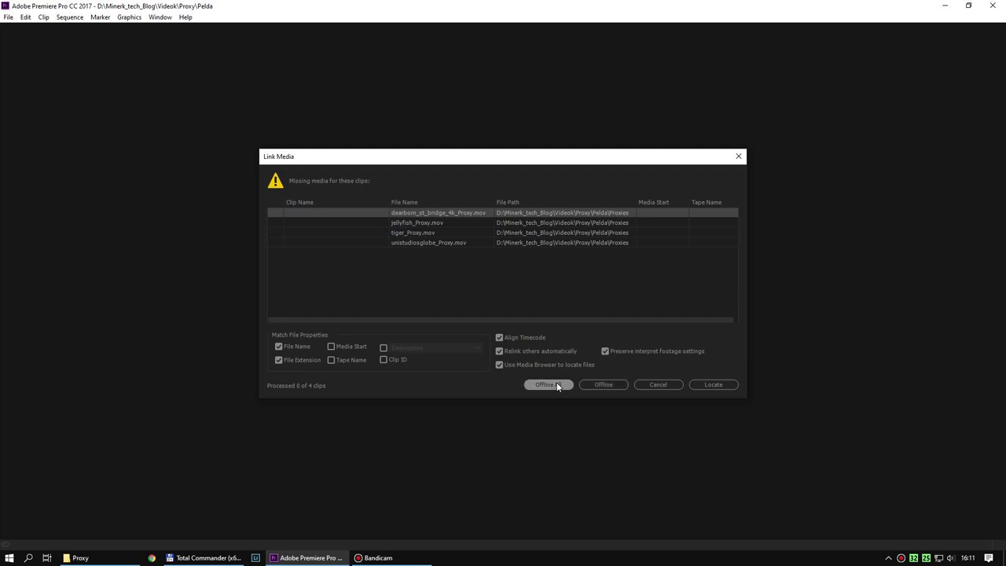
# Leave the three missing proxy clips offline and start sequence playback.
pyautogui.click(599, 383)
pyautogui.click(599, 383)
pyautogui.click(598, 383)
pyautogui.click(598, 383)
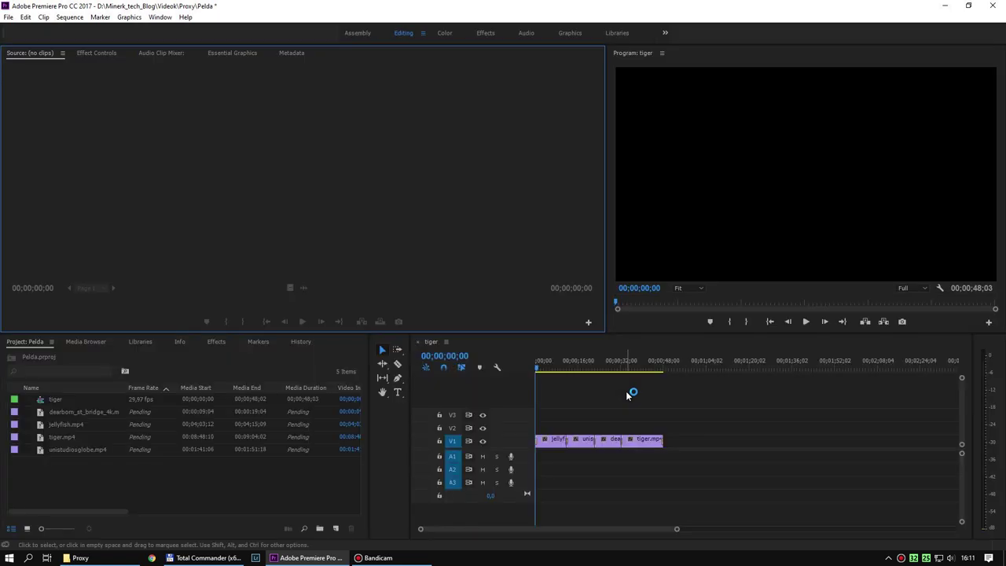
pyautogui.click(805, 323)
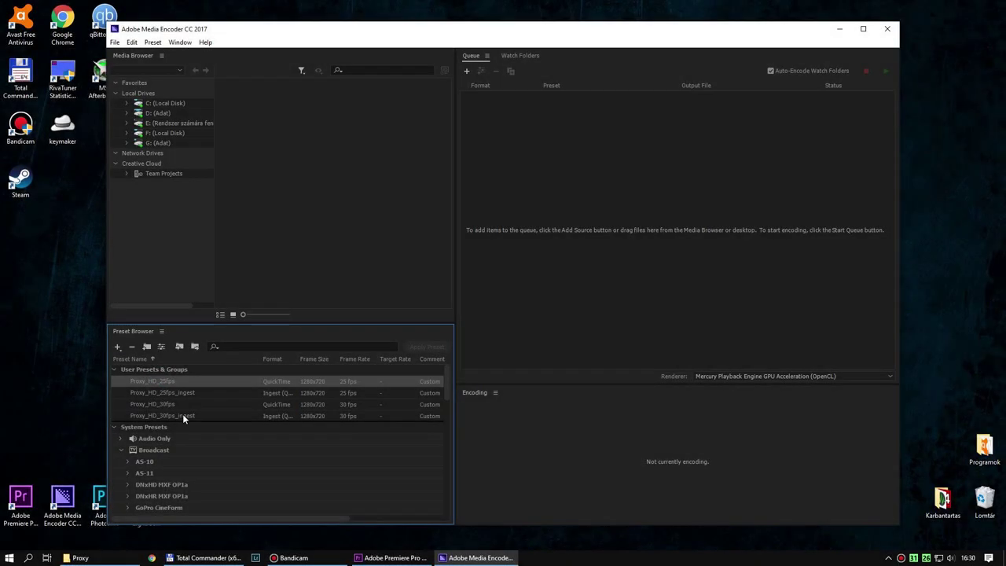
# Select the Proxy_HD_25fps user preset, cancel its rename, and minimize Media Encoder.
pyautogui.keyDown('shift'); pyautogui.click(182, 413); pyautogui.keyUp('shift')
pyautogui.press('F2')
pyautogui.press('Escape')
pyautogui.click(389, 557)
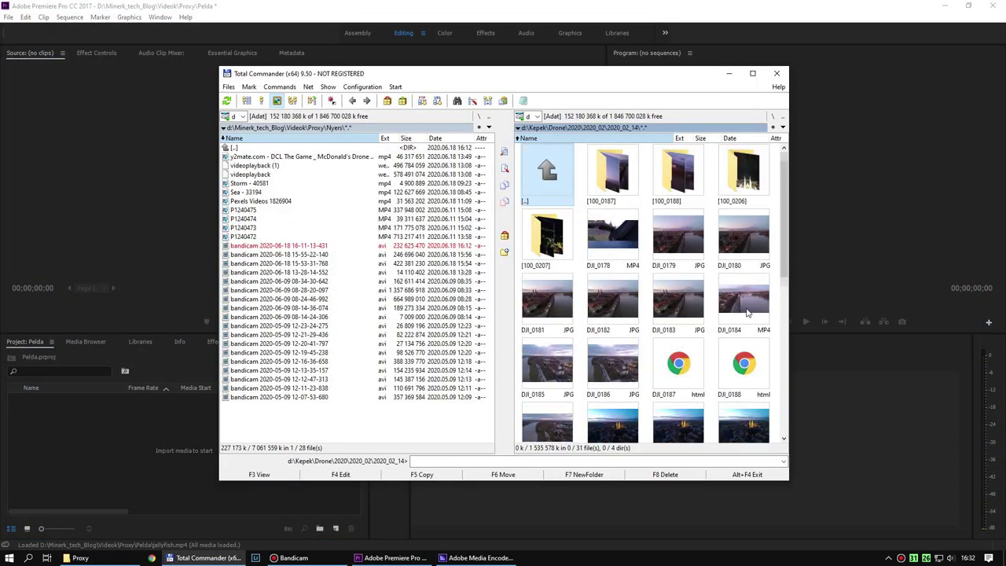
# Import DJI_0178 from Total Commander into the Project panel and open Create Proxies for it.
pyautogui.click(612, 238)
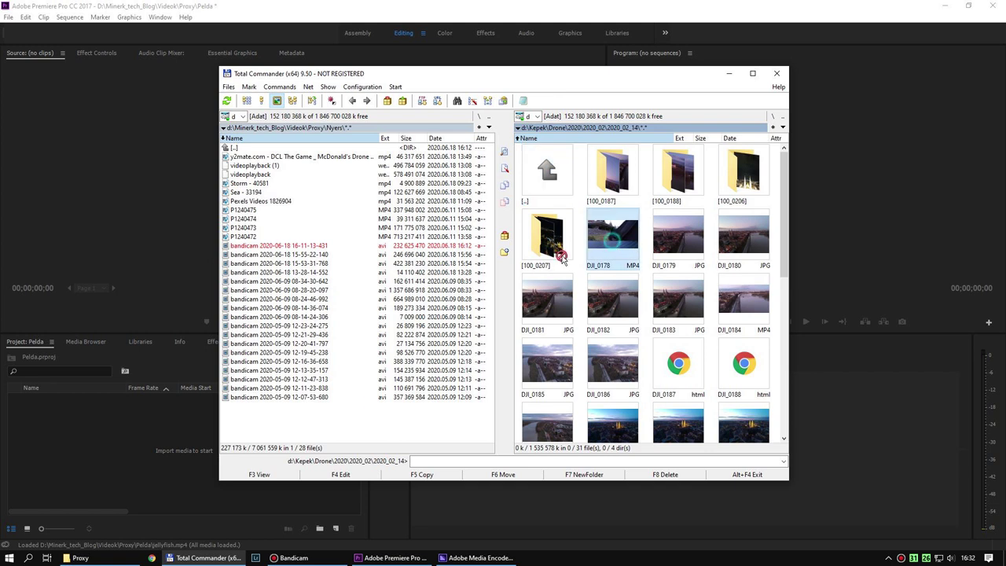
pyautogui.moveTo(118, 455); pyautogui.dragTo(122, 455)
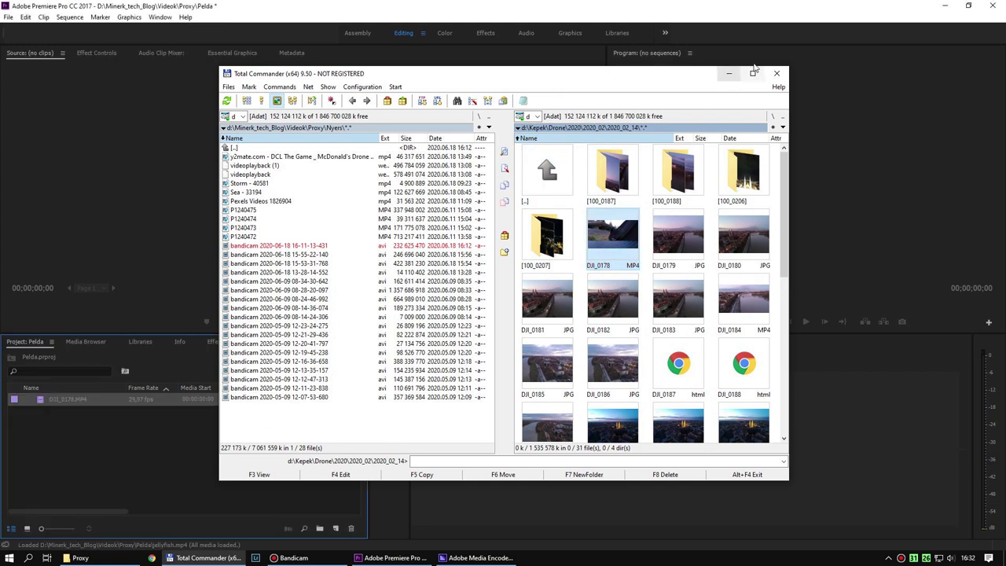
pyautogui.click(728, 75)
pyautogui.rightClick(133, 401)
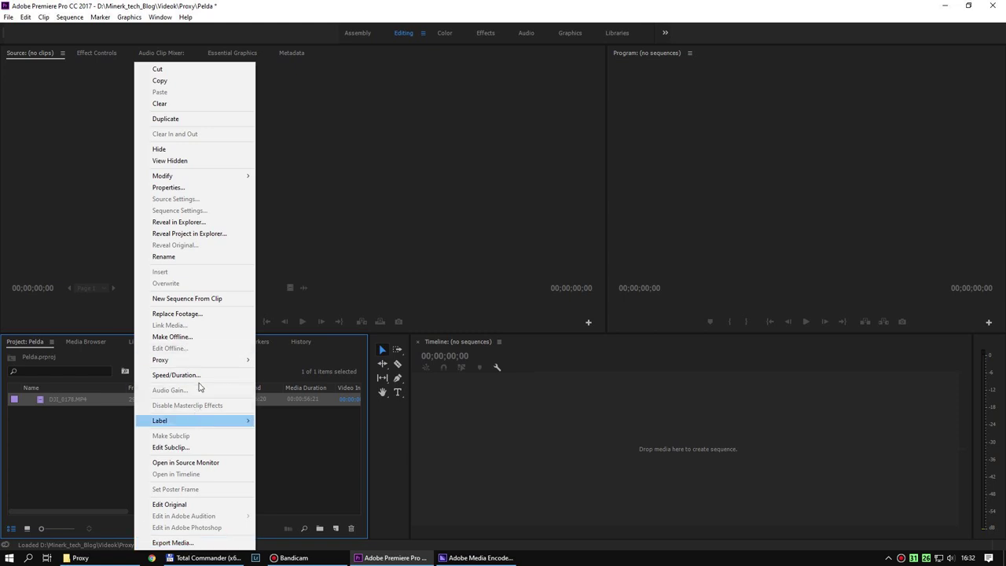
pyautogui.moveTo(214, 363)
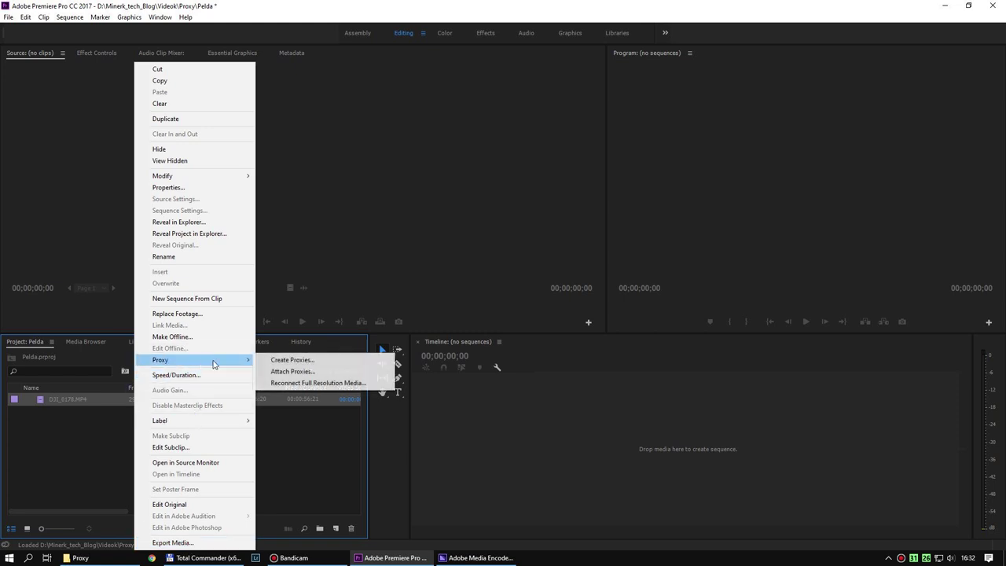
pyautogui.click(291, 360)
# Create a QuickTime proxy using the Proxy_HD_30fps_ingest.epr ingest preset.
pyautogui.click(453, 245)
pyautogui.click(465, 244)
pyautogui.click(460, 231)
pyautogui.click(454, 254)
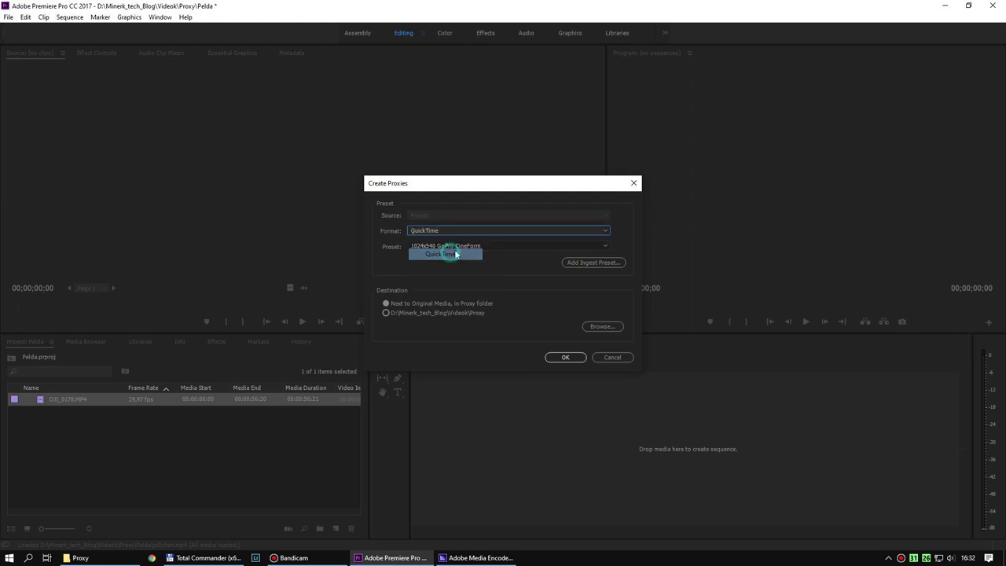
pyautogui.click(471, 245)
pyautogui.click(530, 245)
pyautogui.click(589, 262)
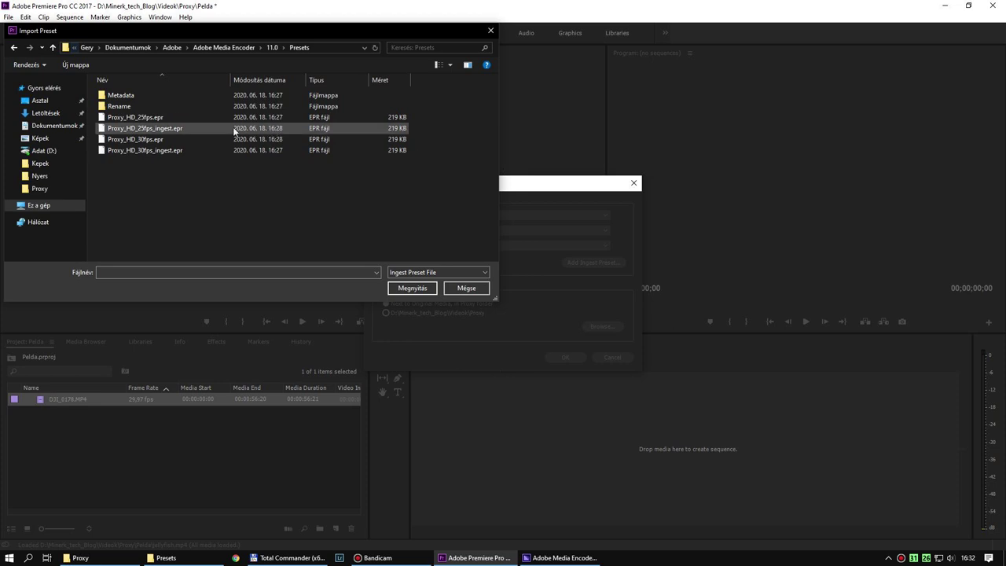
pyautogui.click(165, 151)
pyautogui.click(416, 288)
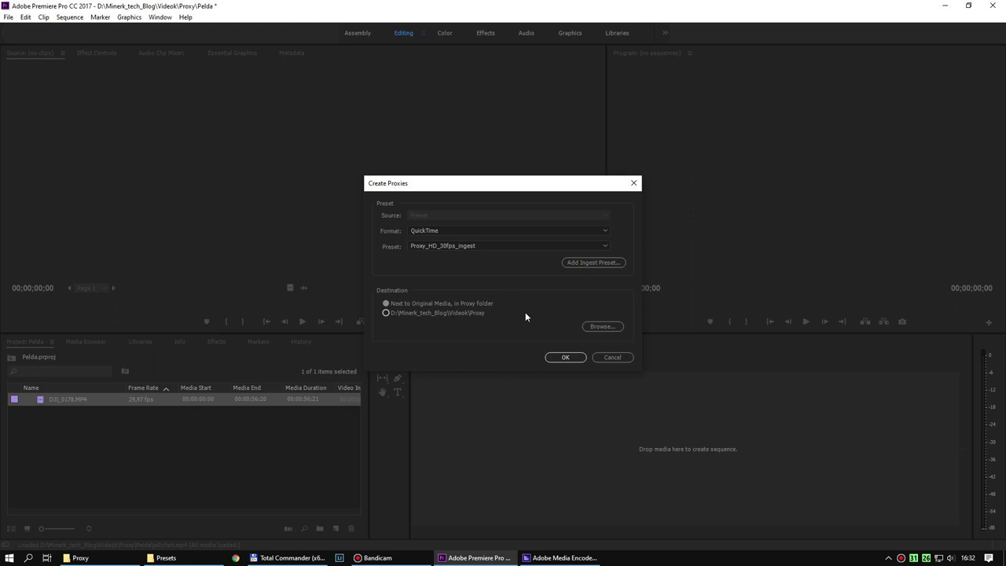
pyautogui.click(568, 359)
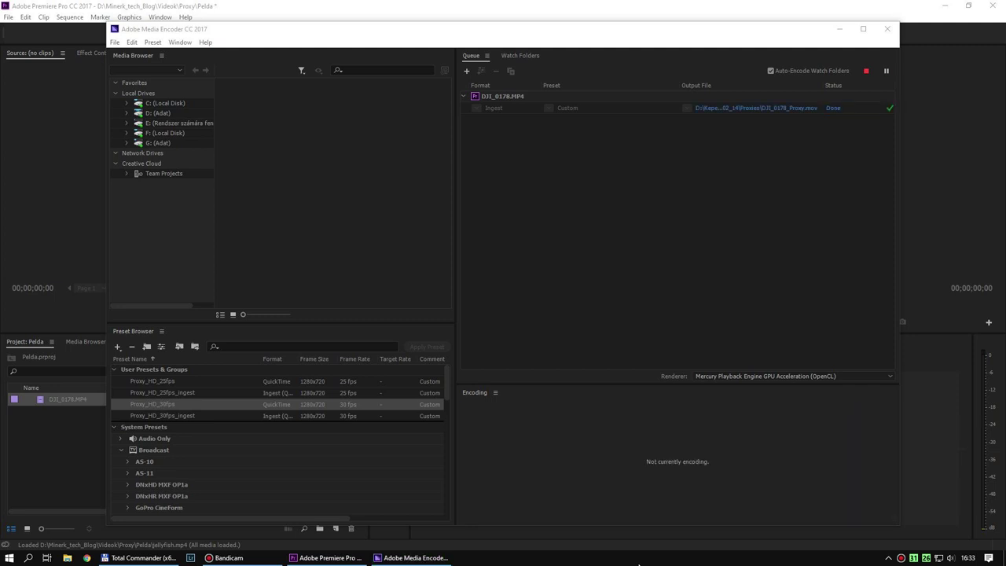
# Build a DJI_0178 sequence by dropping the clip on the empty Timeline, then play it.
pyautogui.click(839, 29)
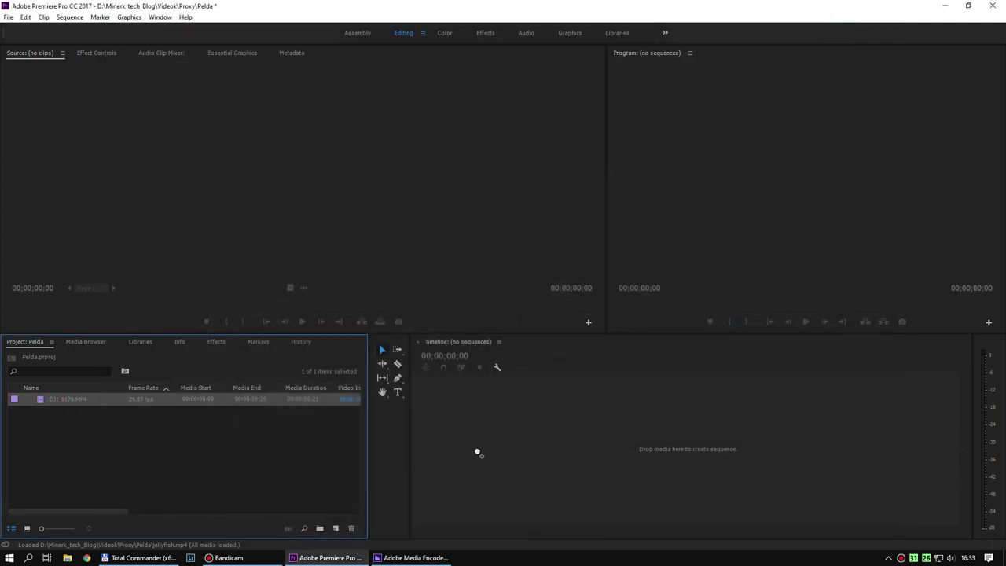
pyautogui.moveTo(477, 453); pyautogui.dragTo(477, 454)
pyautogui.click(804, 322)
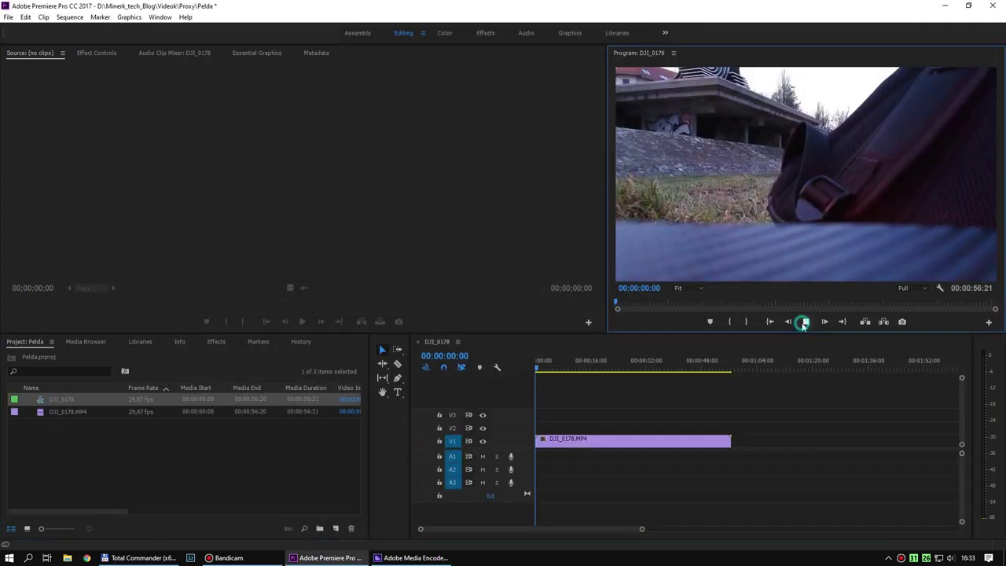